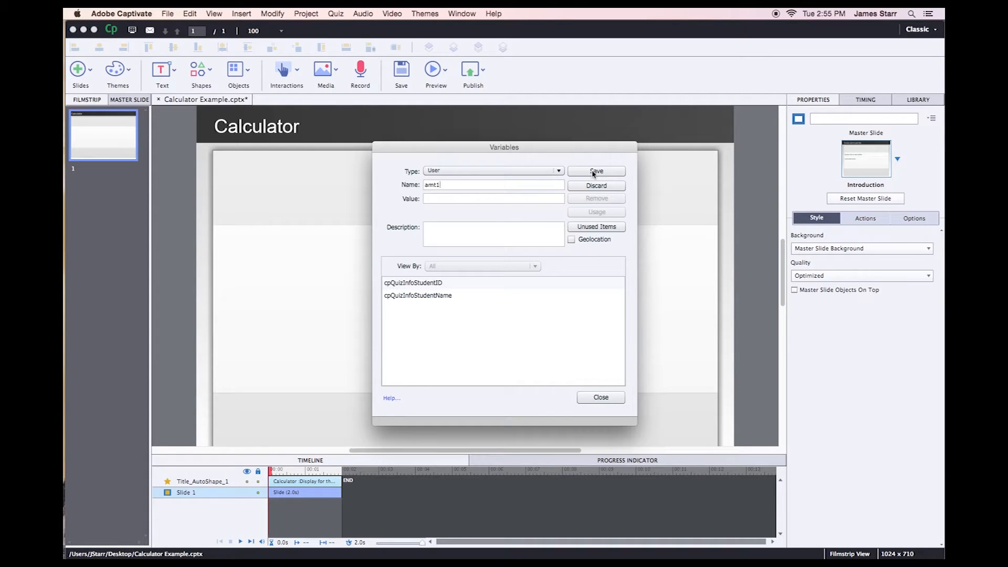
# - Save the user variable amt1 and add further user variables named amt2, amt3, amt4 and amt5
pyautogui.click(593, 172)
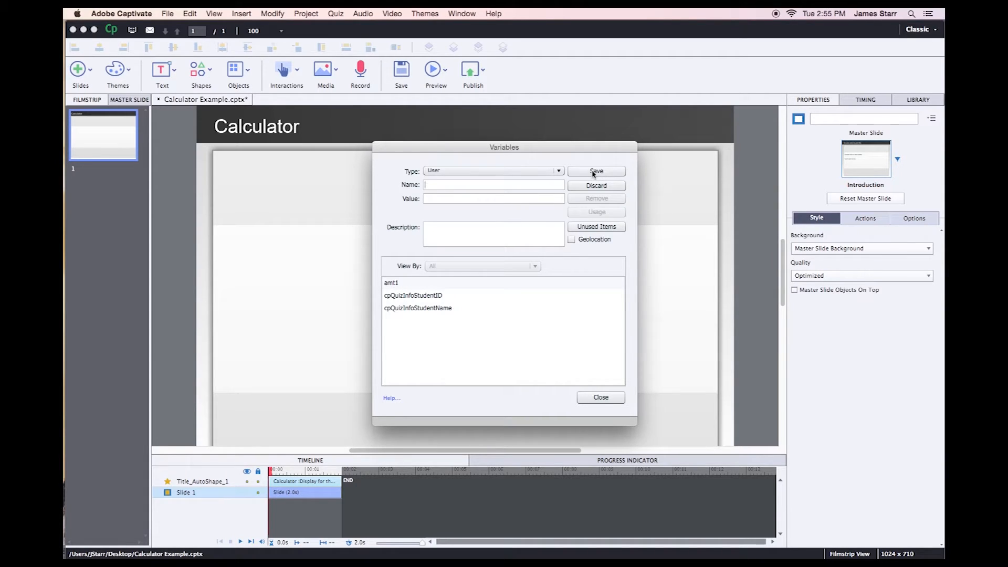
pyautogui.write('mt2')
pyautogui.click(425, 184)
pyautogui.write('a')
pyautogui.click(602, 172)
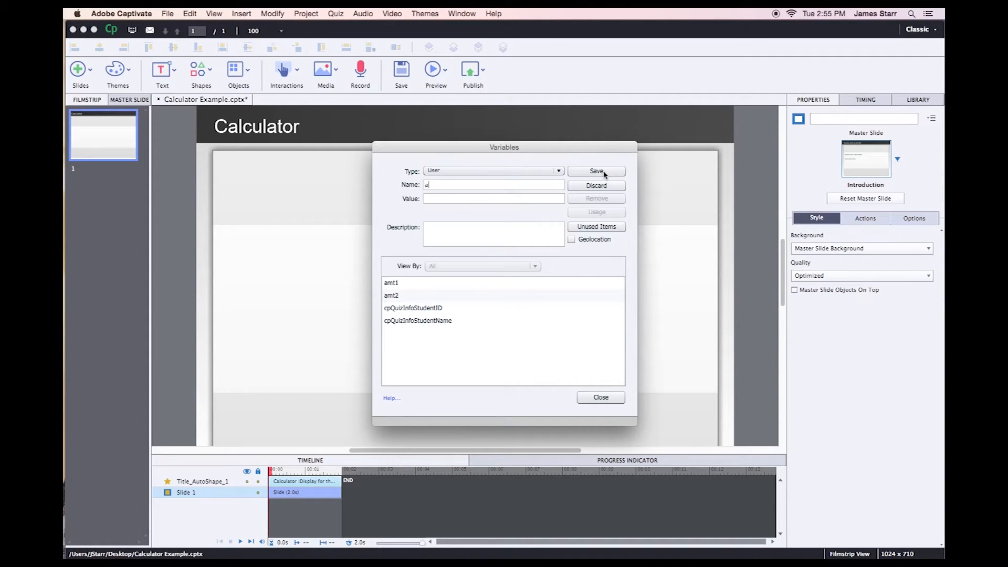
pyautogui.click(604, 173)
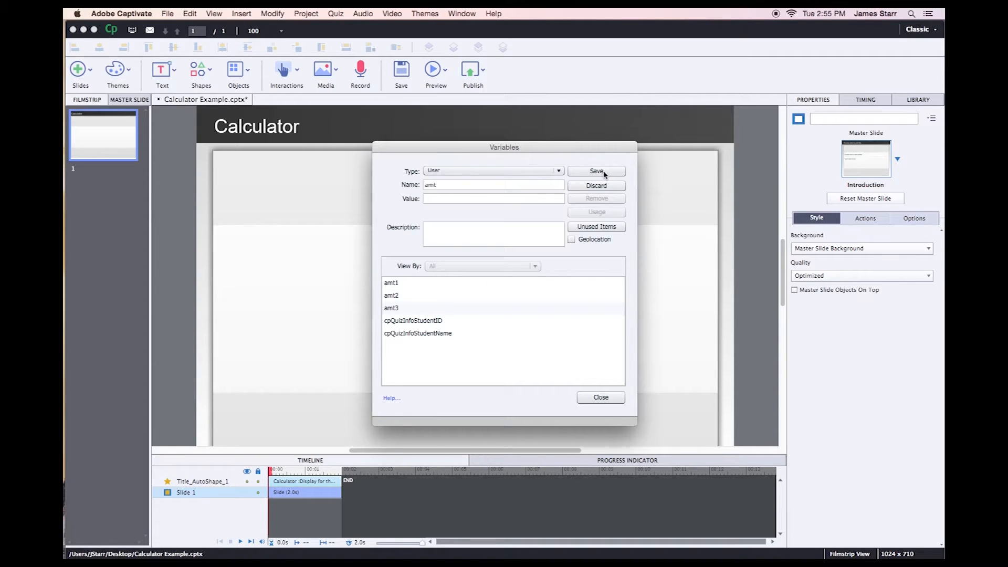
pyautogui.click(604, 173)
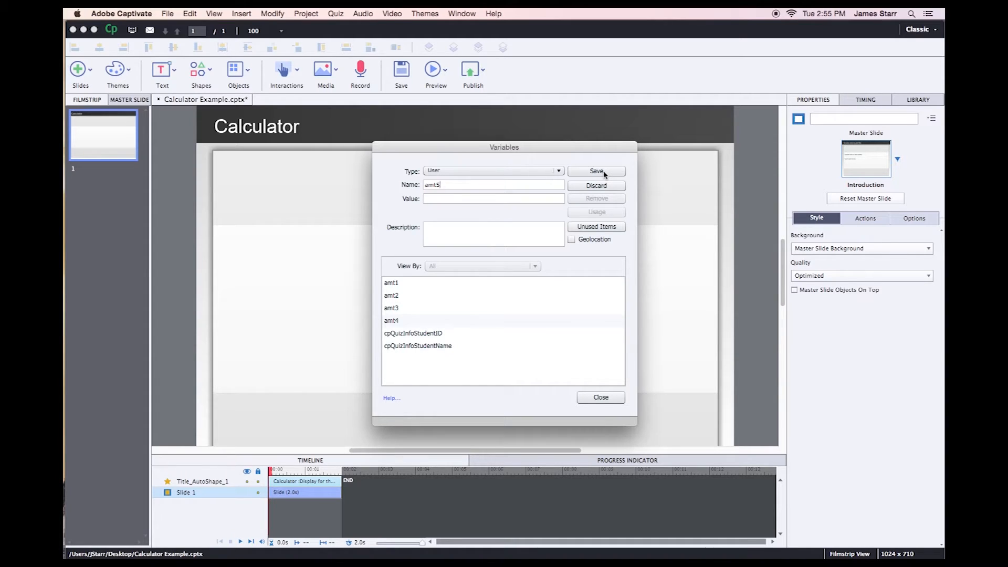
pyautogui.click(604, 173)
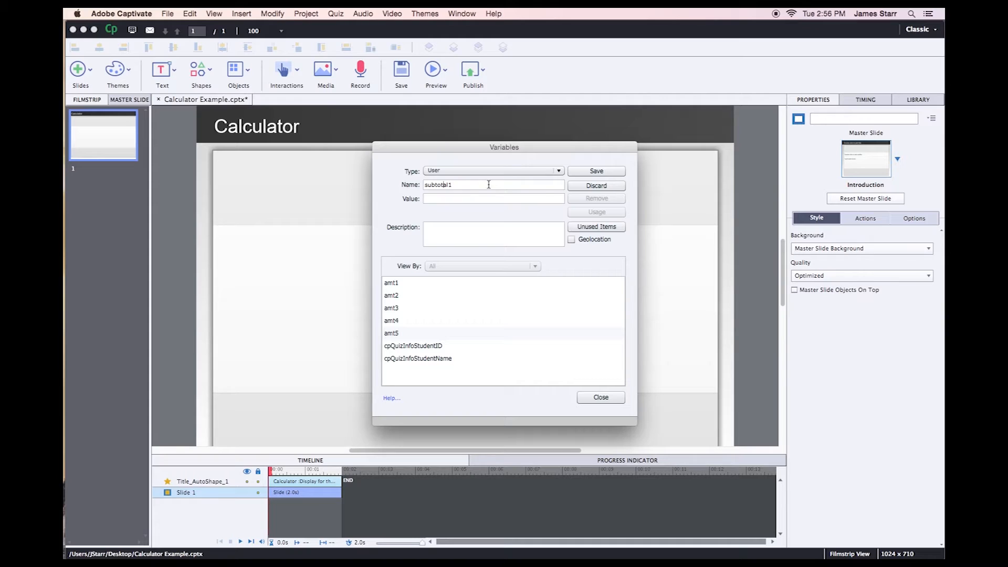
# - Add three user variables named subtotal1, subtotal2 and subtotal3
pyautogui.click(608, 173)
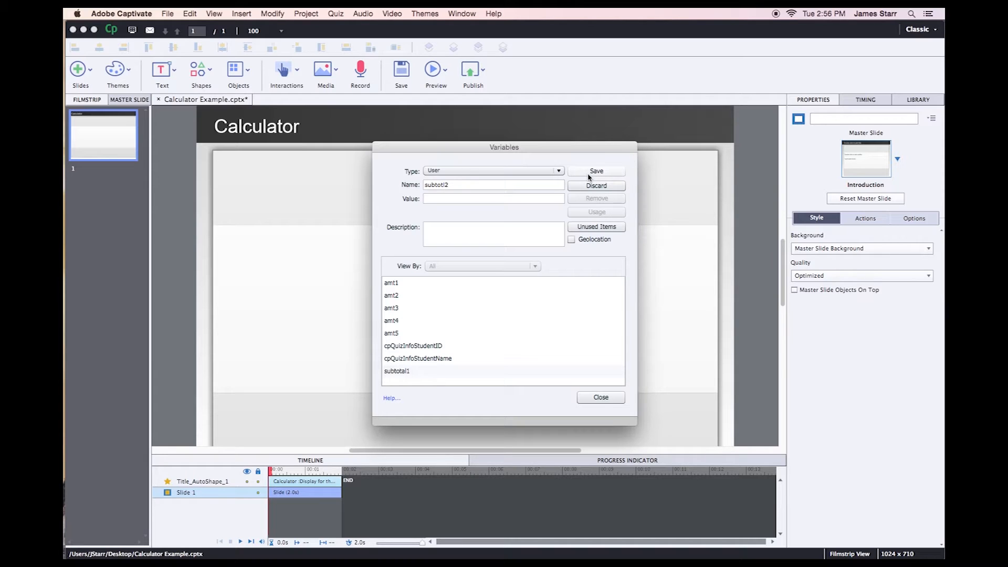
pyautogui.click(589, 177)
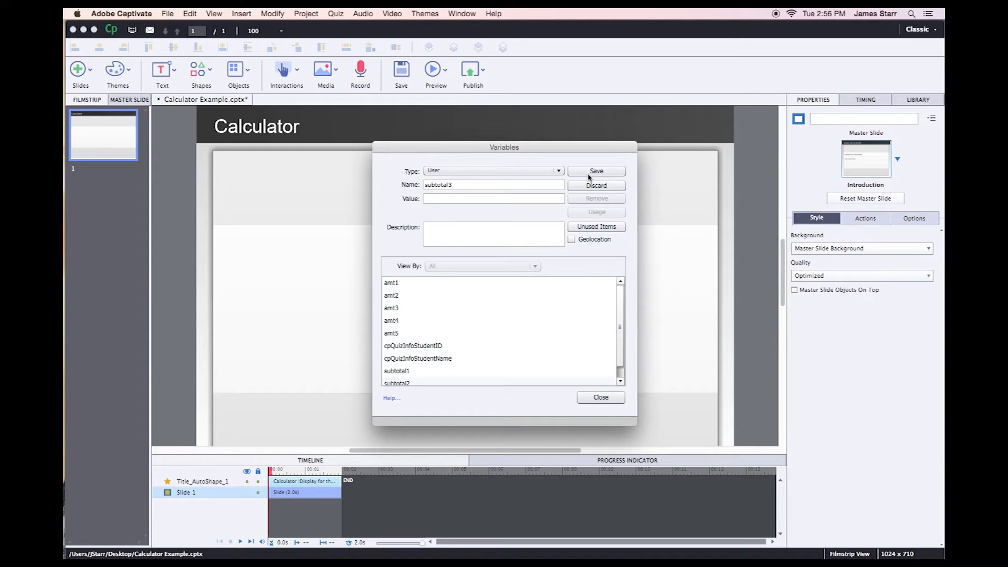
pyautogui.click(589, 177)
# - Add the user variables amount_total and grand_total, and close the variables dialog
pyautogui.click(589, 177)
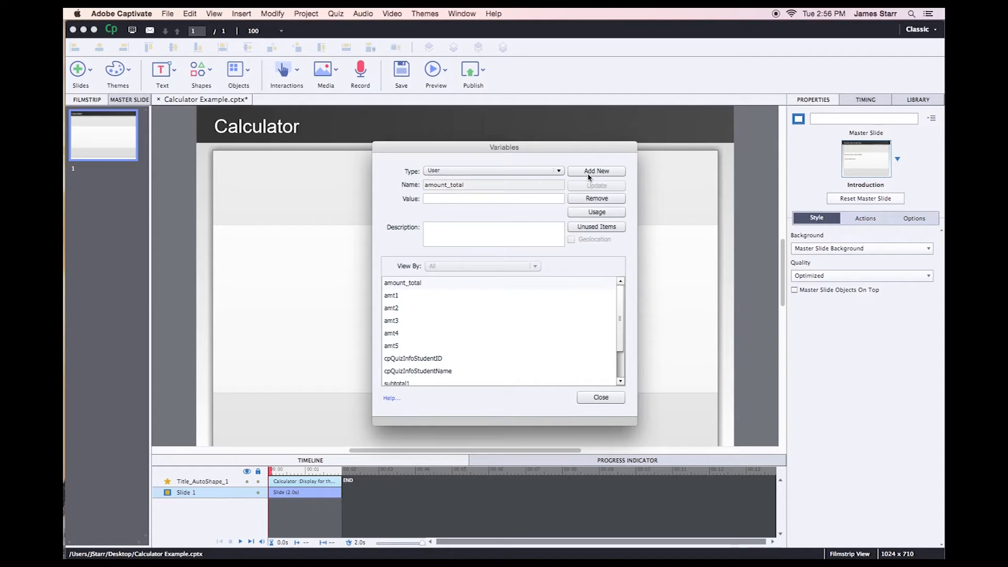
pyautogui.click(589, 177)
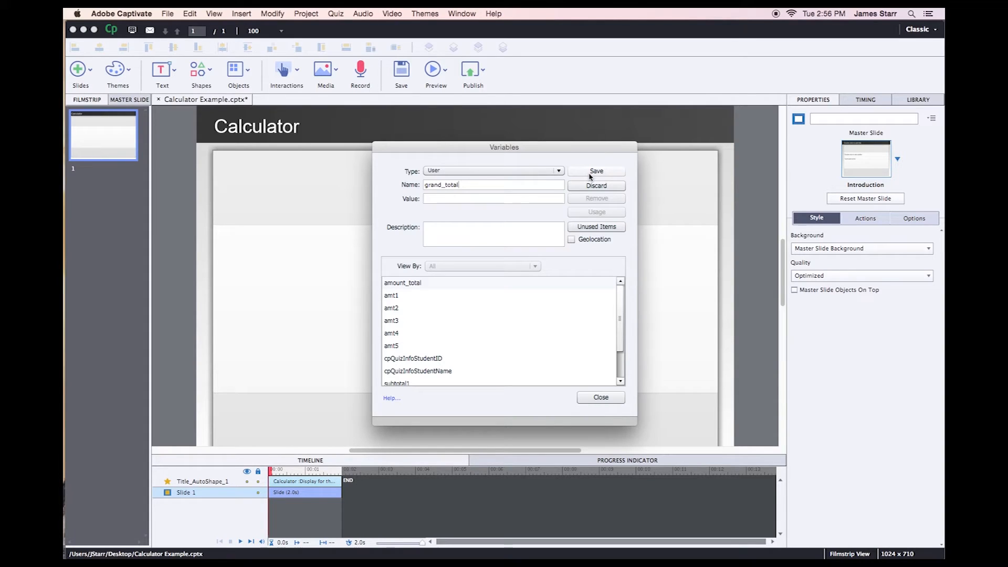
pyautogui.click(589, 176)
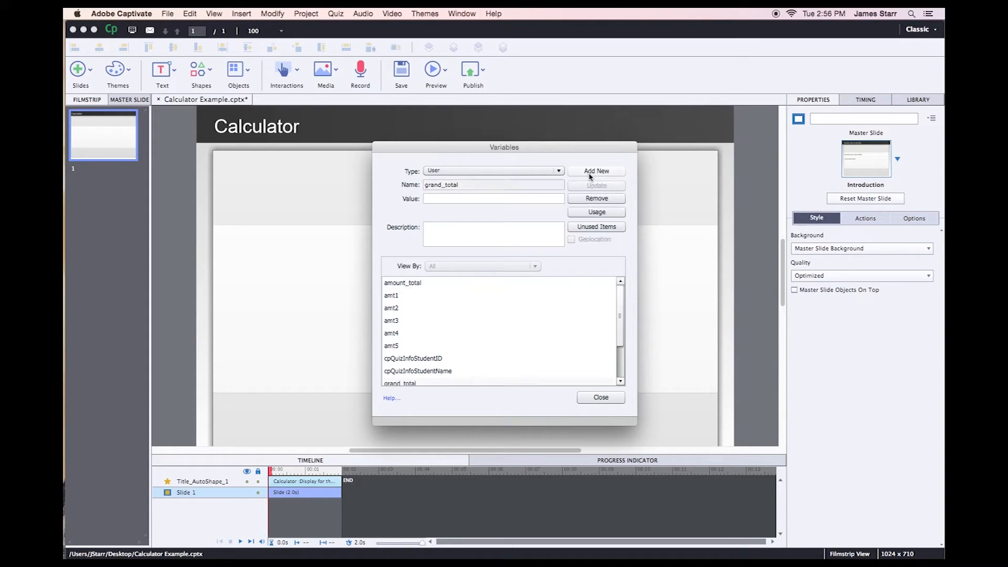
pyautogui.click(600, 397)
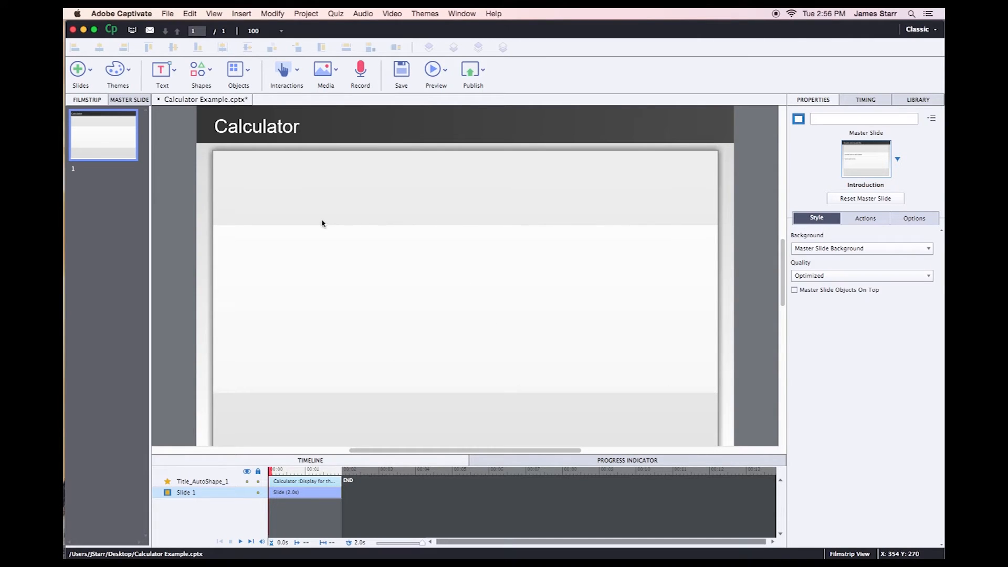
# - Insert a text entry box on the Calculator slide and delete its Submit button
pyautogui.click(162, 70)
pyautogui.click(202, 123)
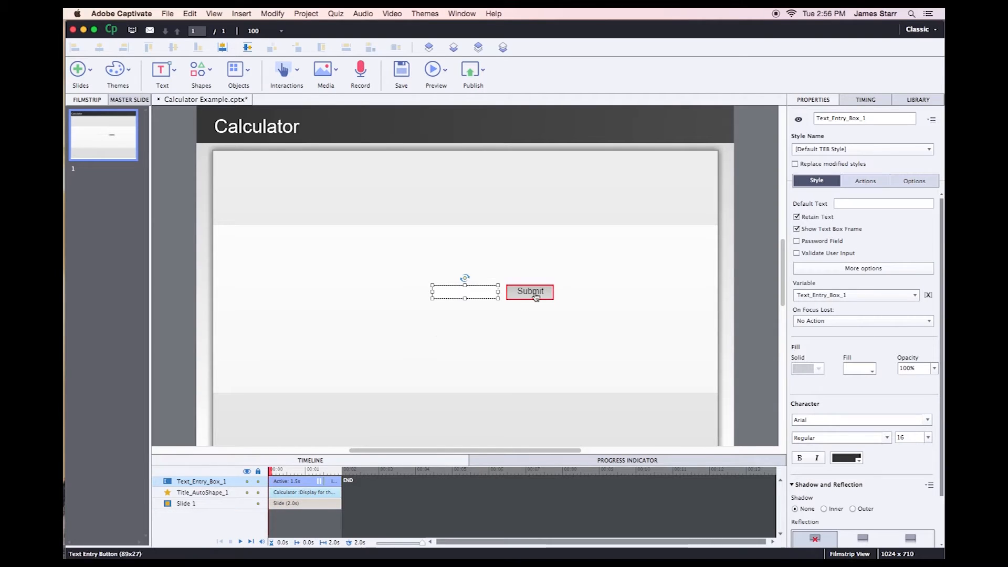
pyautogui.click(536, 297)
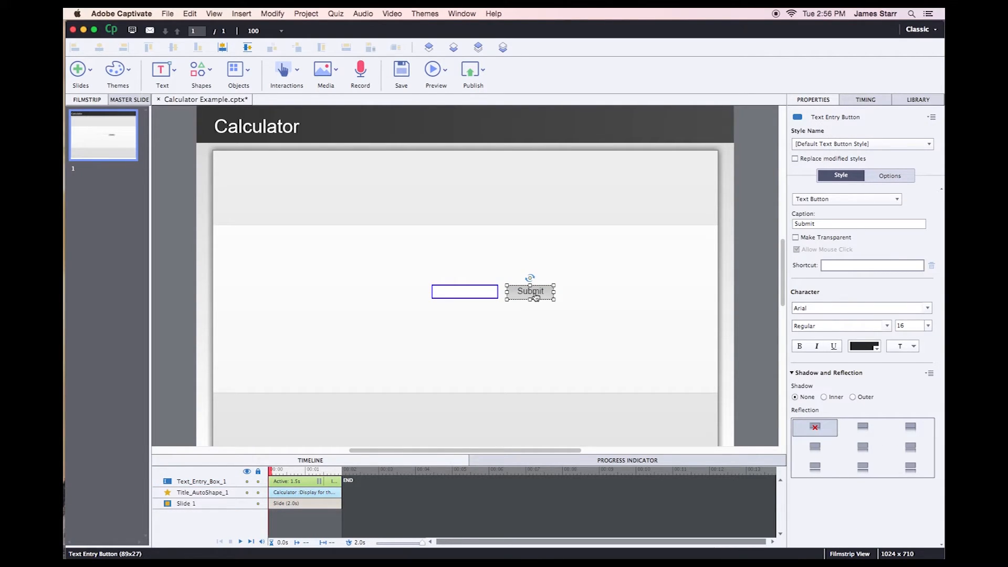
pyautogui.press('Delete')
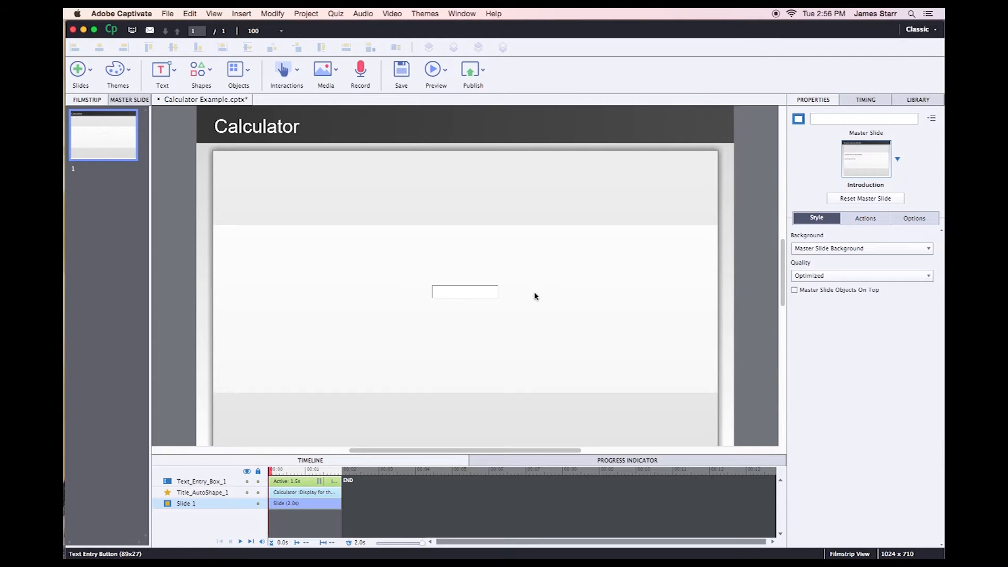
# - Move the text entry box to the upper-left corner of the slide's white middle band
pyautogui.click(486, 298)
pyautogui.moveTo(486, 297); pyautogui.dragTo(285, 250)
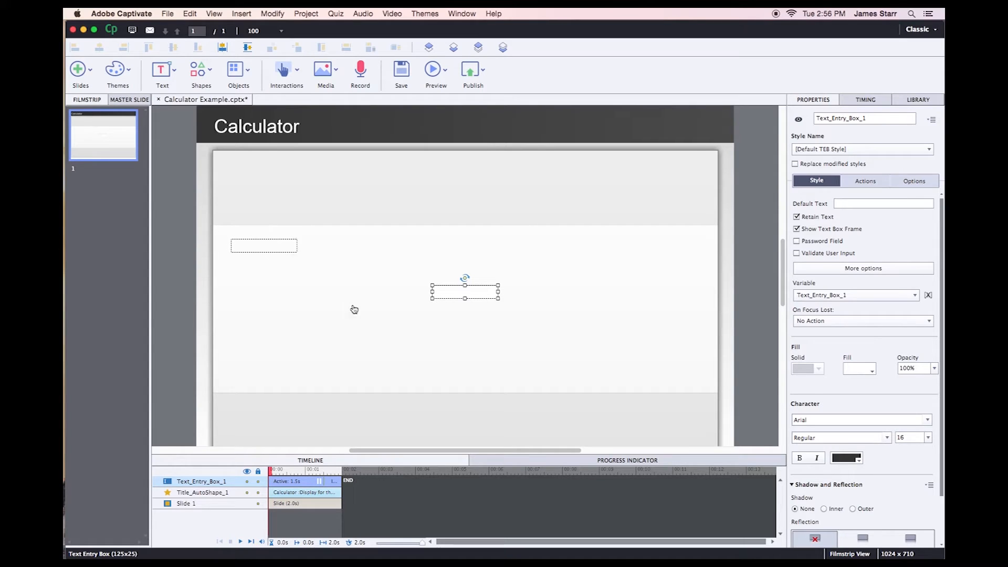
pyautogui.click(278, 259)
pyautogui.click(277, 246)
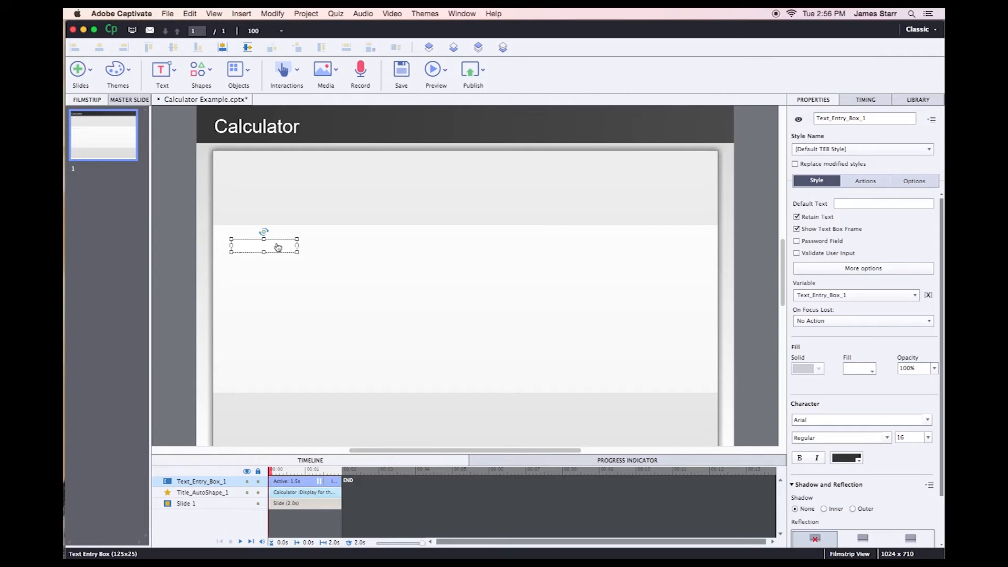
# - Make four copies of the text entry box and stack them in a column beneath the original
pyautogui.press('super+c')
pyautogui.press('super+v')
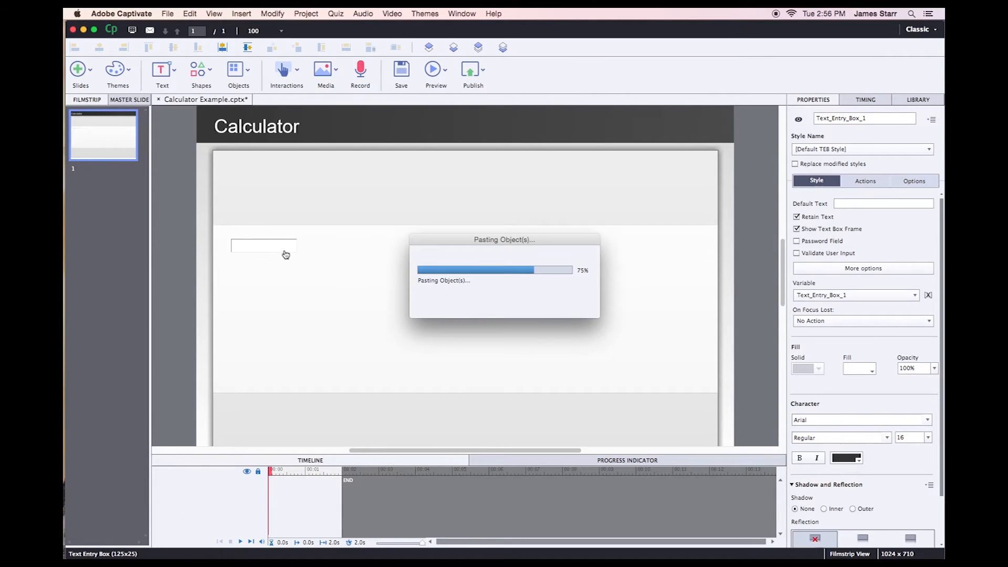
pyautogui.moveTo(272, 256); pyautogui.dragTo(278, 272)
pyautogui.press('super+v')
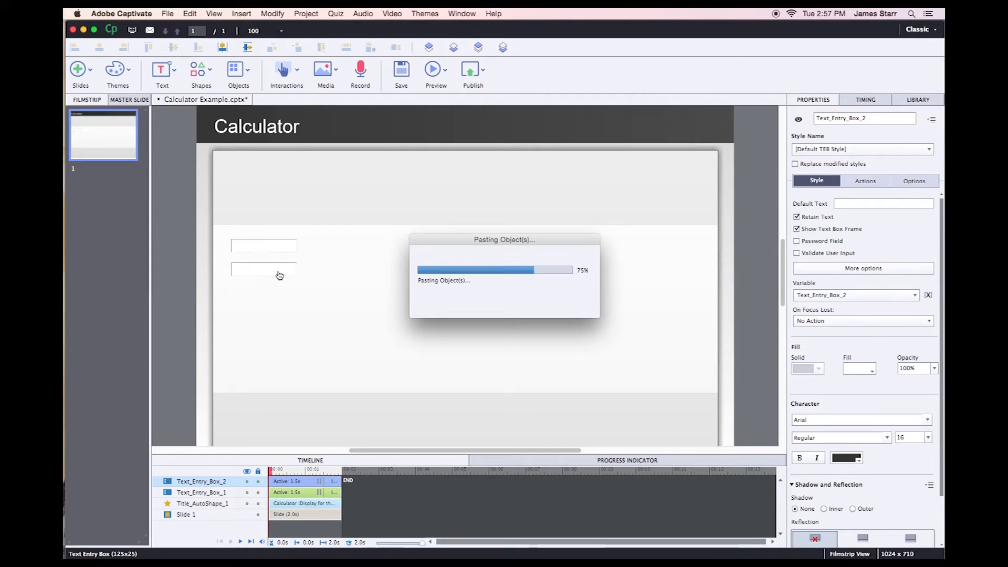
pyautogui.moveTo(275, 275); pyautogui.dragTo(277, 298)
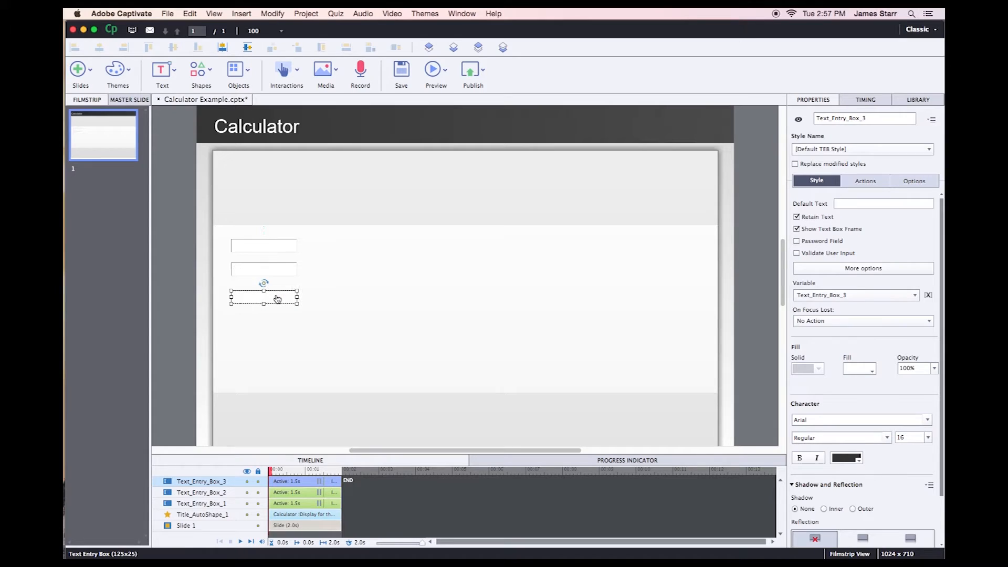
pyautogui.press('super+v')
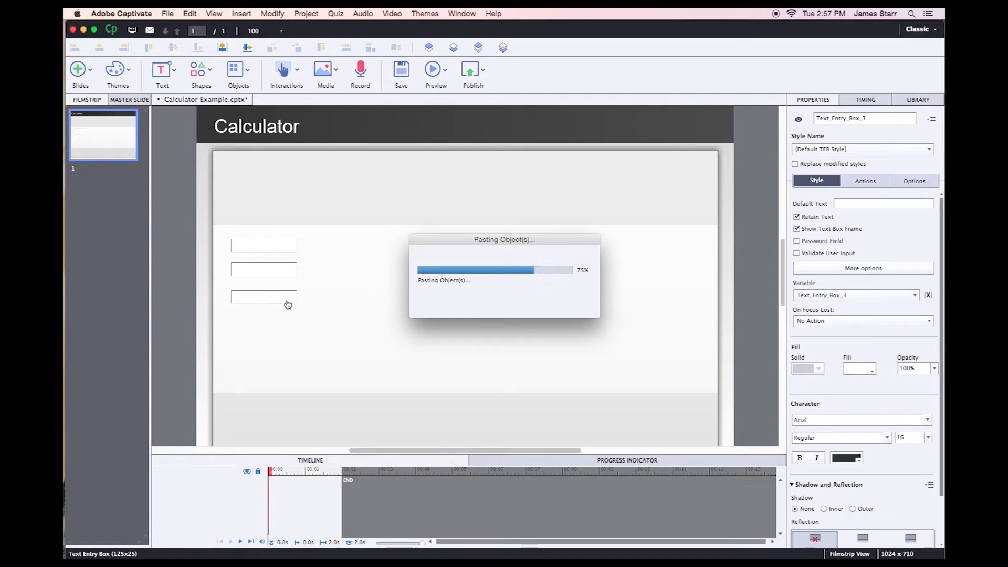
pyautogui.moveTo(287, 303); pyautogui.dragTo(282, 328)
pyautogui.press('super+v')
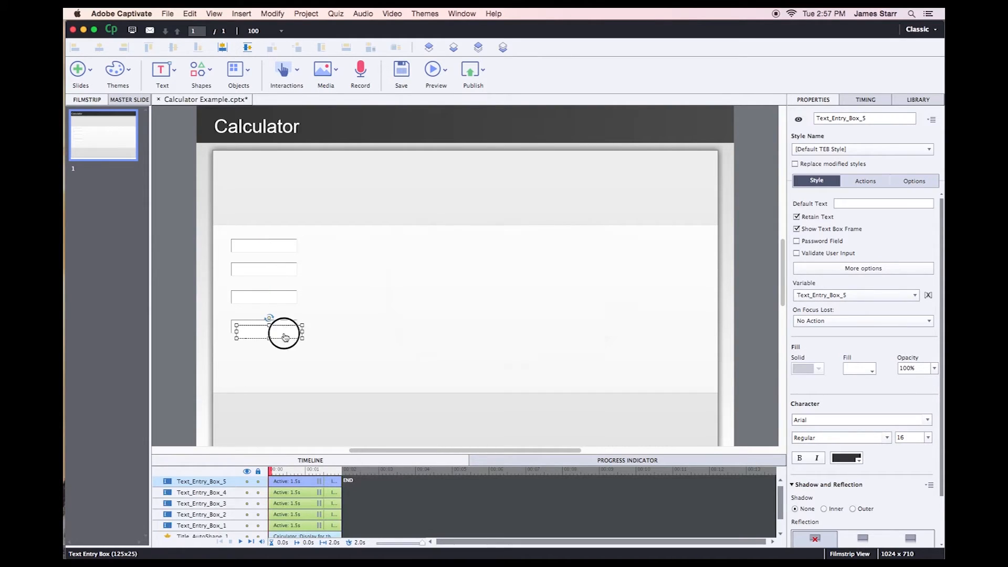
pyautogui.moveTo(279, 356); pyautogui.dragTo(279, 355)
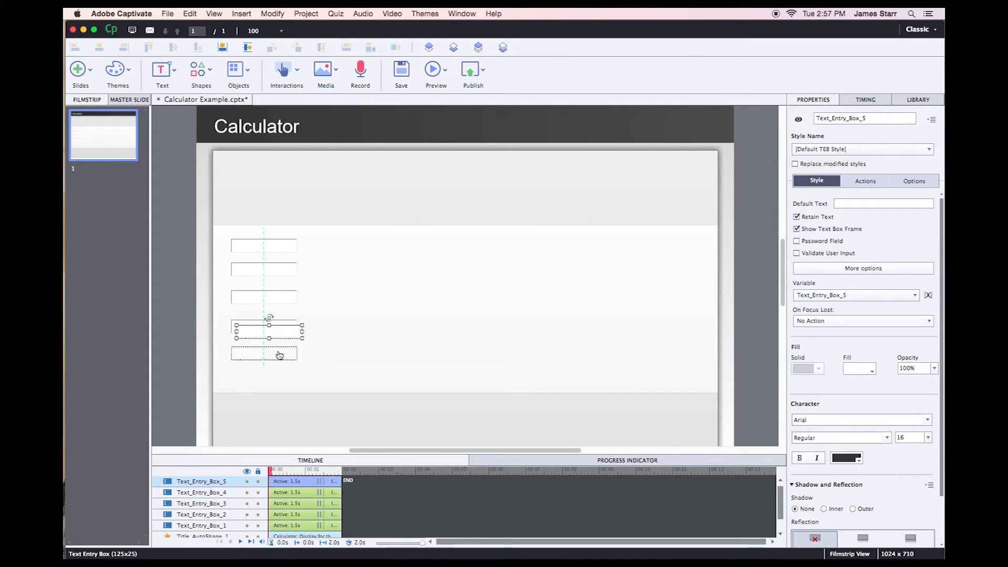
# - Distribute the five text entry boxes vertically so they are evenly spaced in their column
pyautogui.click(274, 245)
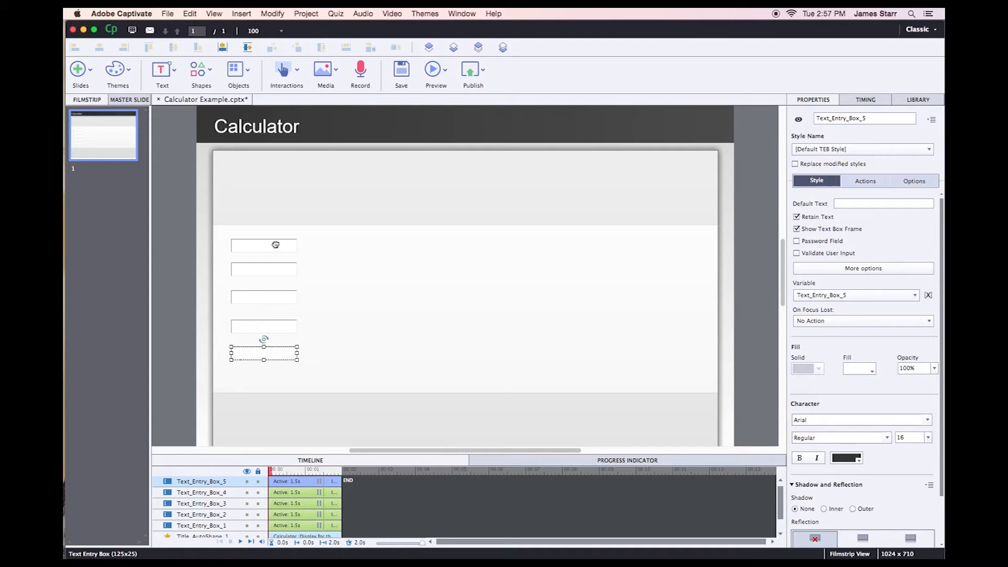
pyautogui.keyDown('shift'); pyautogui.click(275, 270); pyautogui.keyUp('shift')
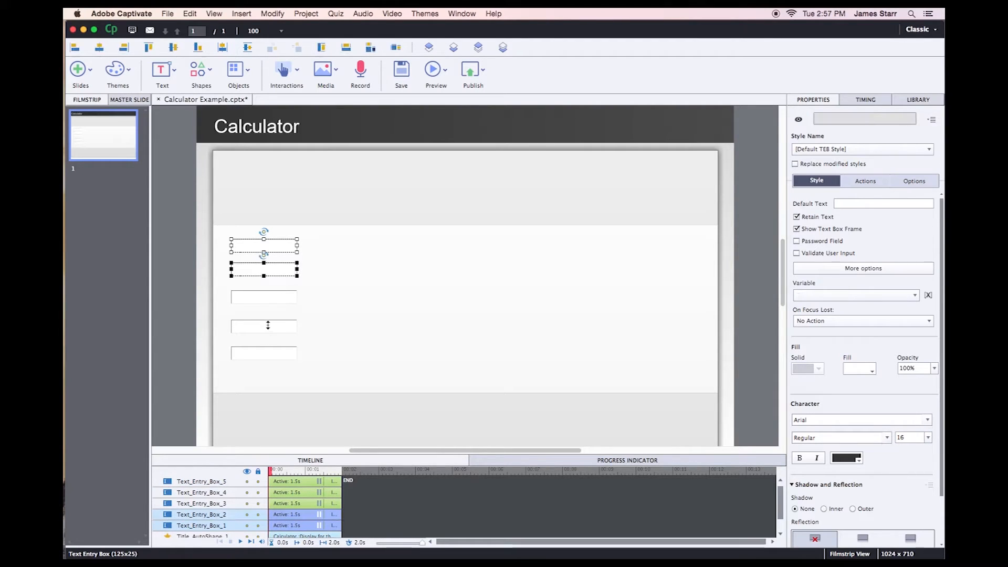
pyautogui.keyDown('shift'); pyautogui.click(278, 297); pyautogui.keyUp('shift')
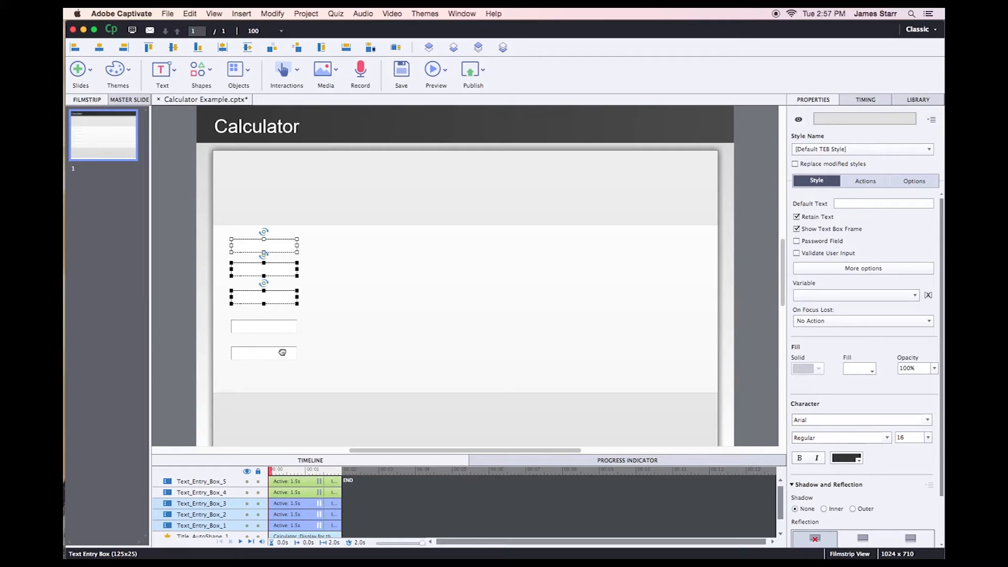
pyautogui.keyDown('shift'); pyautogui.click(278, 326); pyautogui.keyUp('shift')
pyautogui.keyDown('shift'); pyautogui.click(283, 352); pyautogui.keyUp('shift')
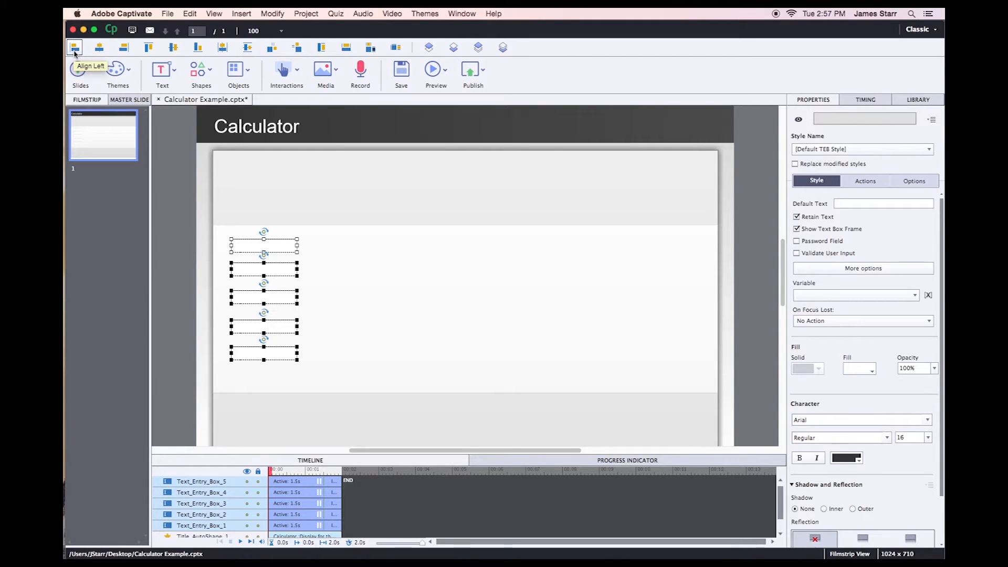
pyautogui.click(300, 48)
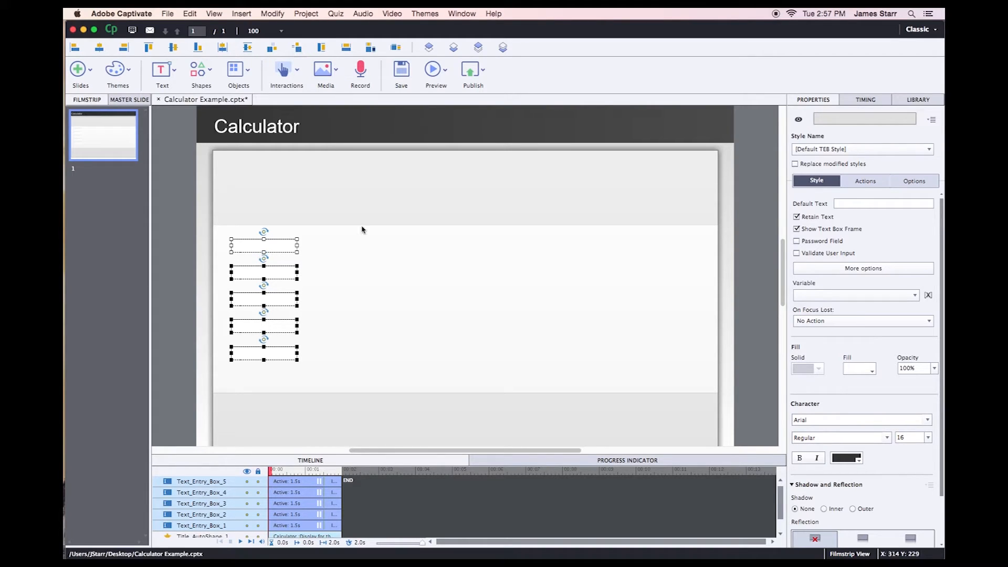
pyautogui.click(363, 250)
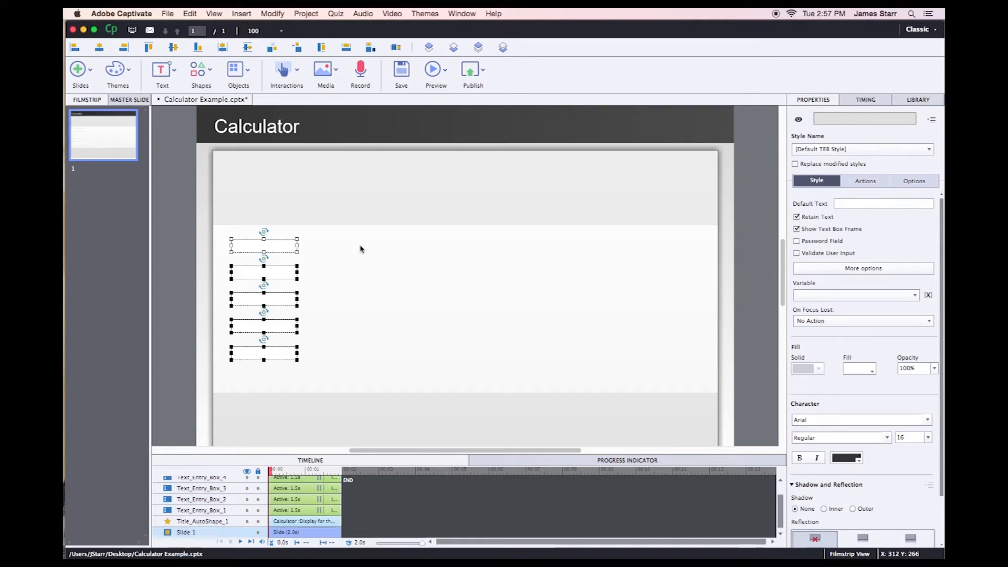
# - Assign the variables amt1, amt2 and amt3 to the first, second and third text entry boxes from the top
pyautogui.click(280, 243)
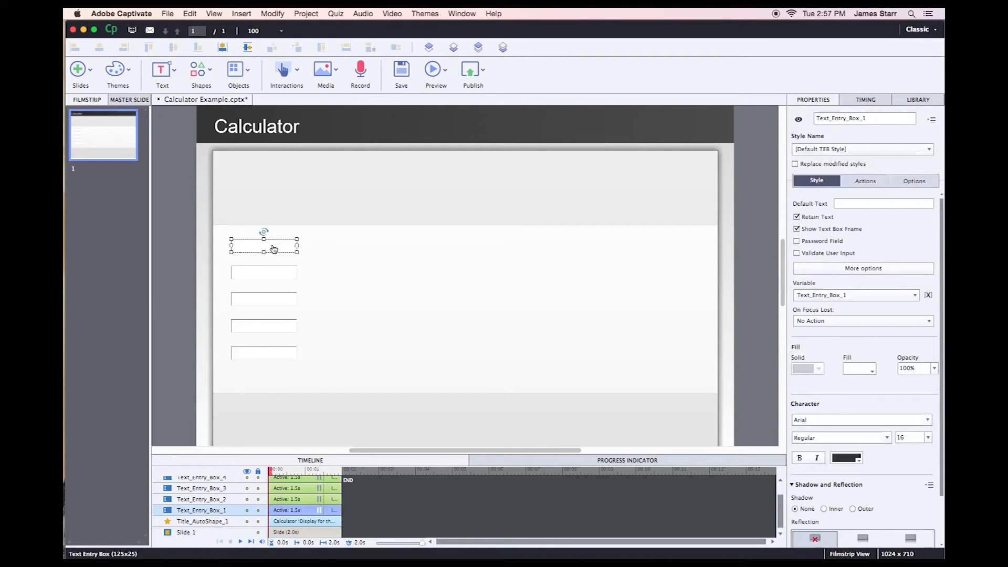
pyautogui.click(856, 295)
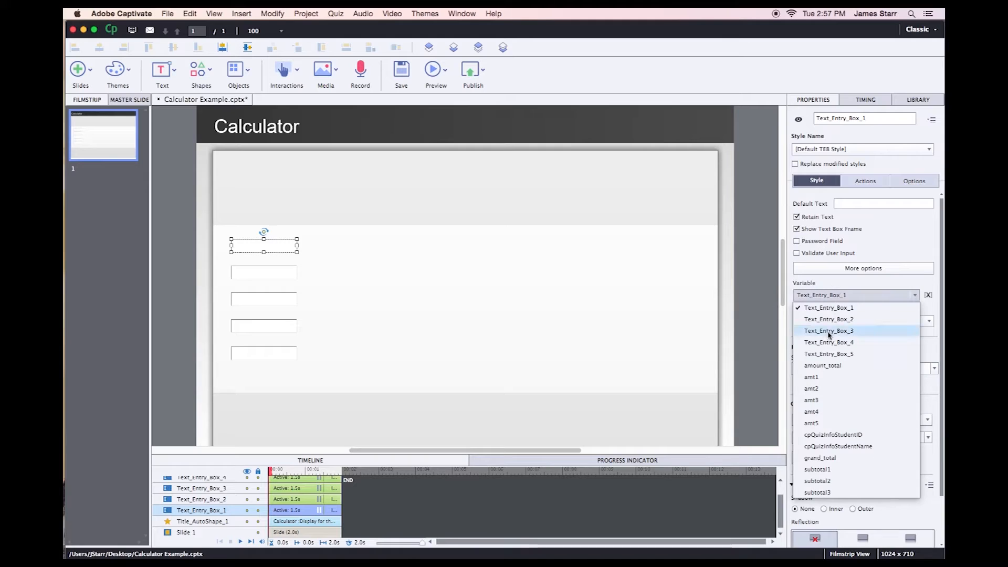
pyautogui.click(838, 377)
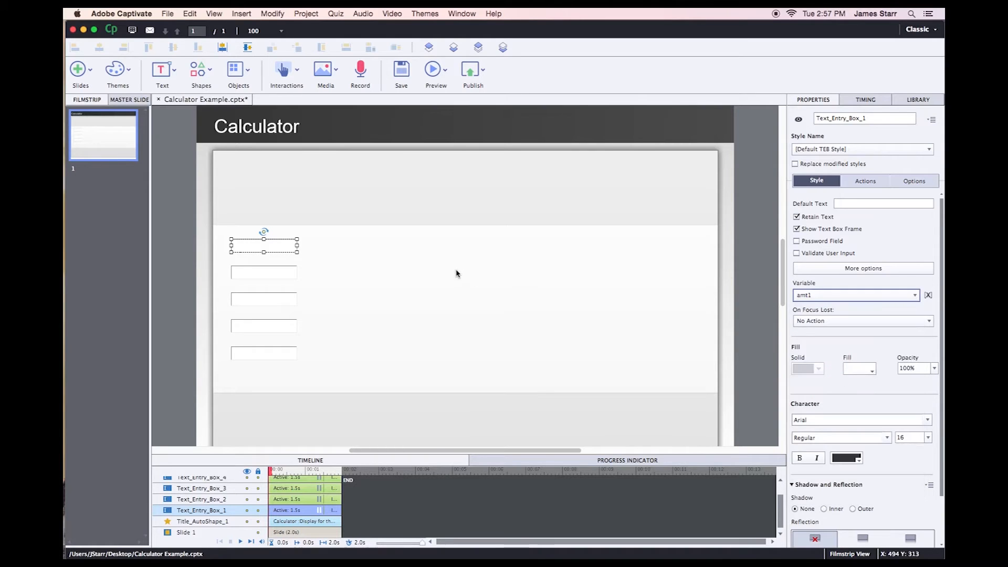
pyautogui.click(271, 276)
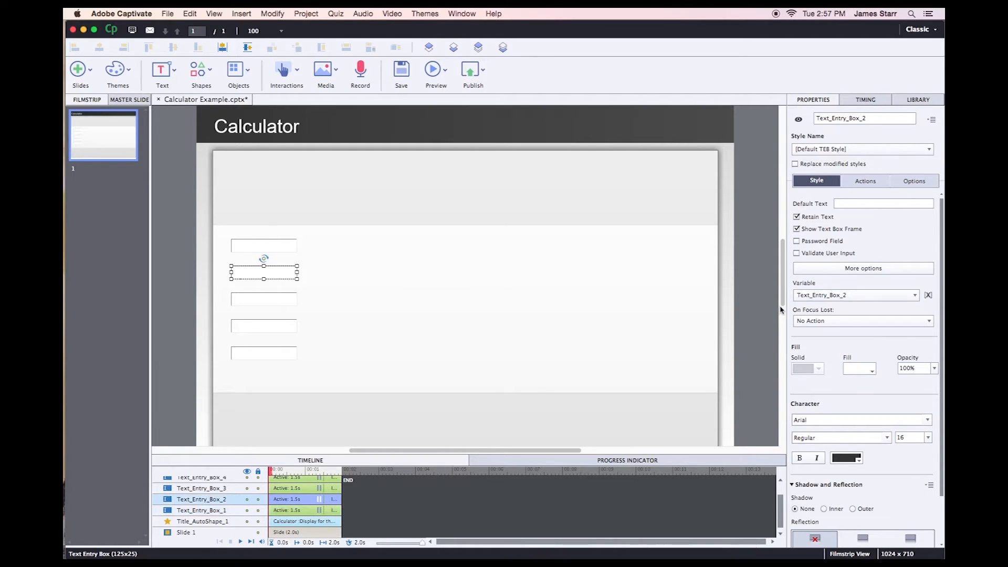
pyautogui.click(910, 294)
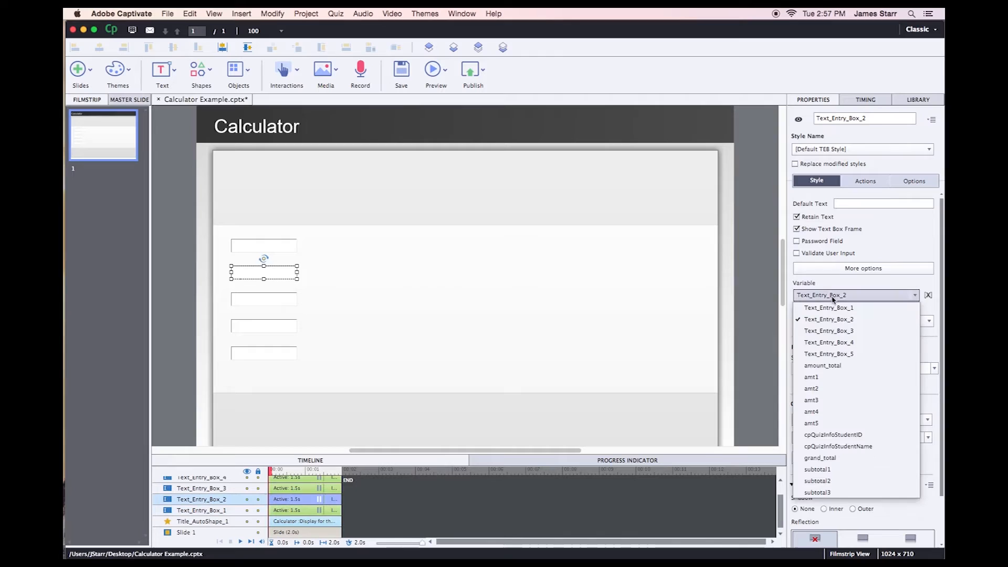
pyautogui.click(834, 389)
pyautogui.click(267, 302)
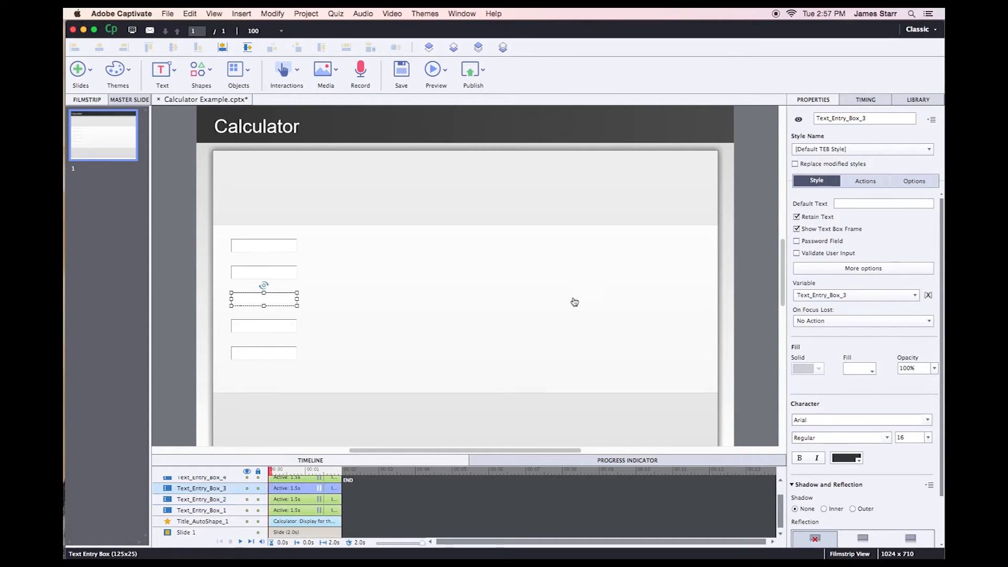
pyautogui.click(866, 295)
pyautogui.click(833, 401)
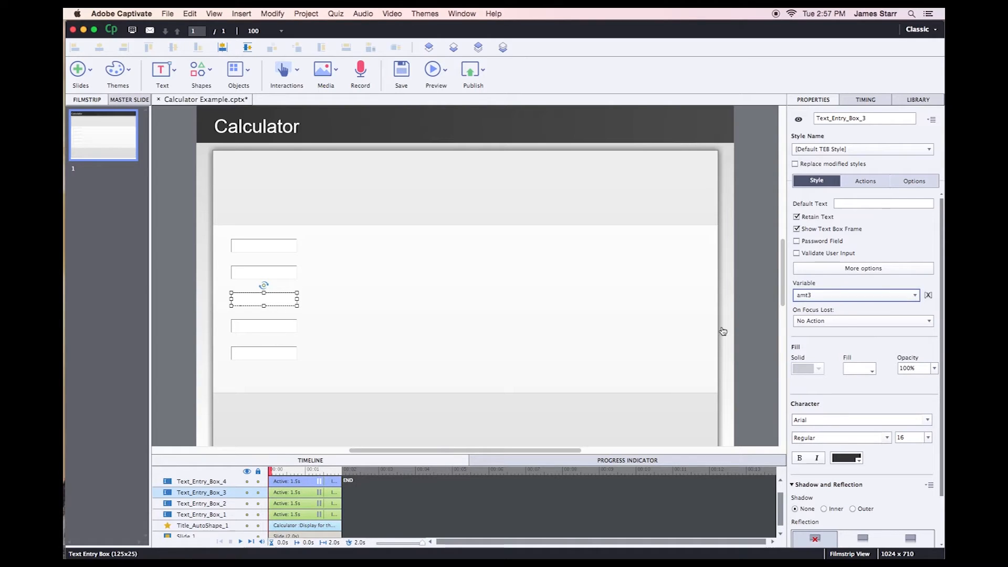
# - Assign the variables amt4 and amt5 to the fourth and fifth text entry boxes from the top
pyautogui.click(264, 325)
pyautogui.click(861, 295)
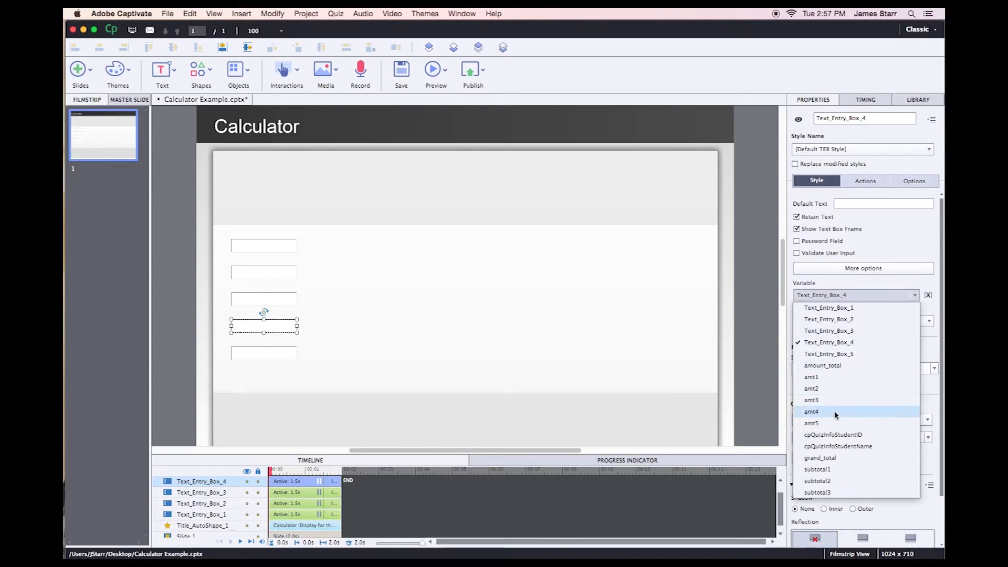
pyautogui.click(835, 412)
pyautogui.click(266, 358)
pyautogui.click(855, 295)
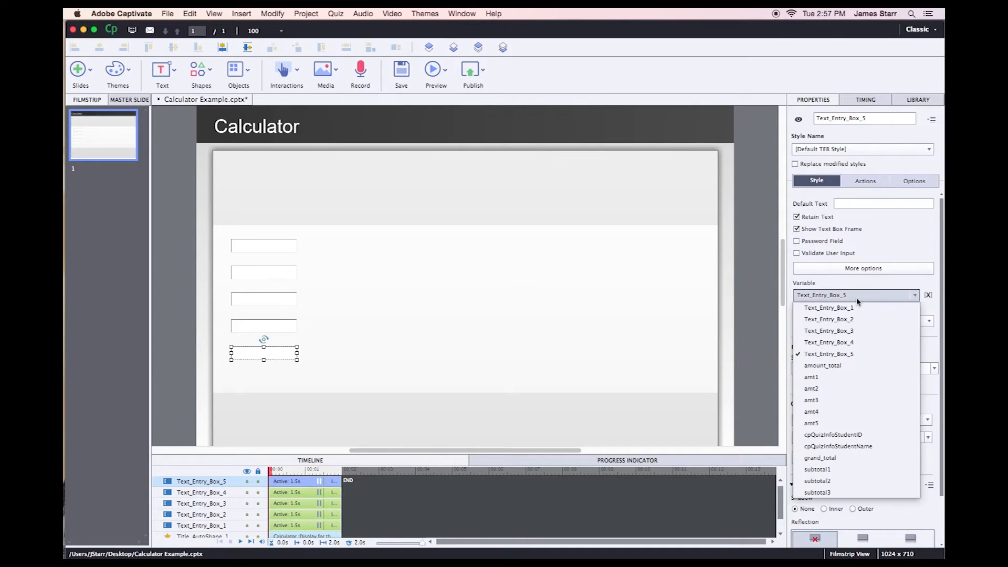
pyautogui.click(837, 422)
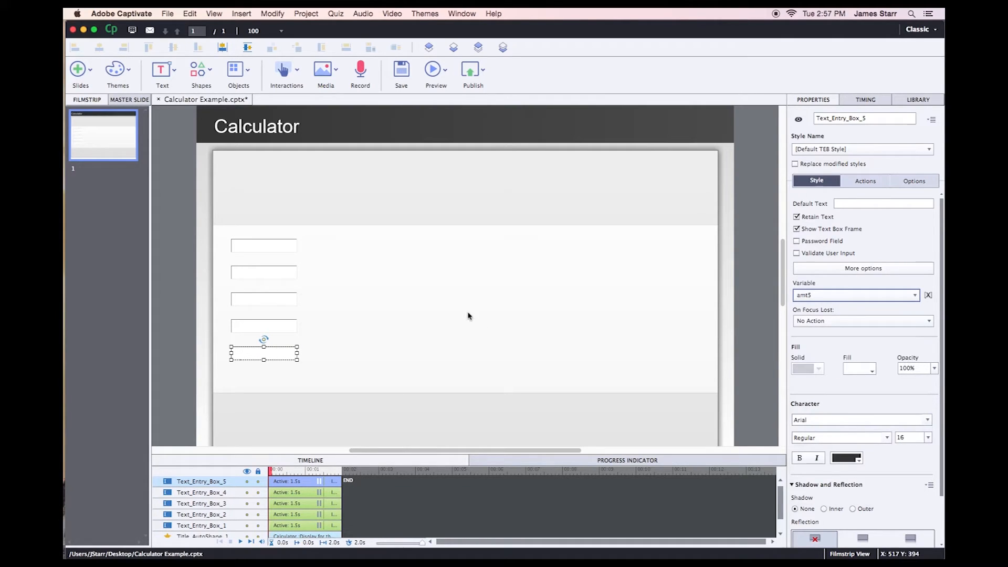
pyautogui.click(468, 315)
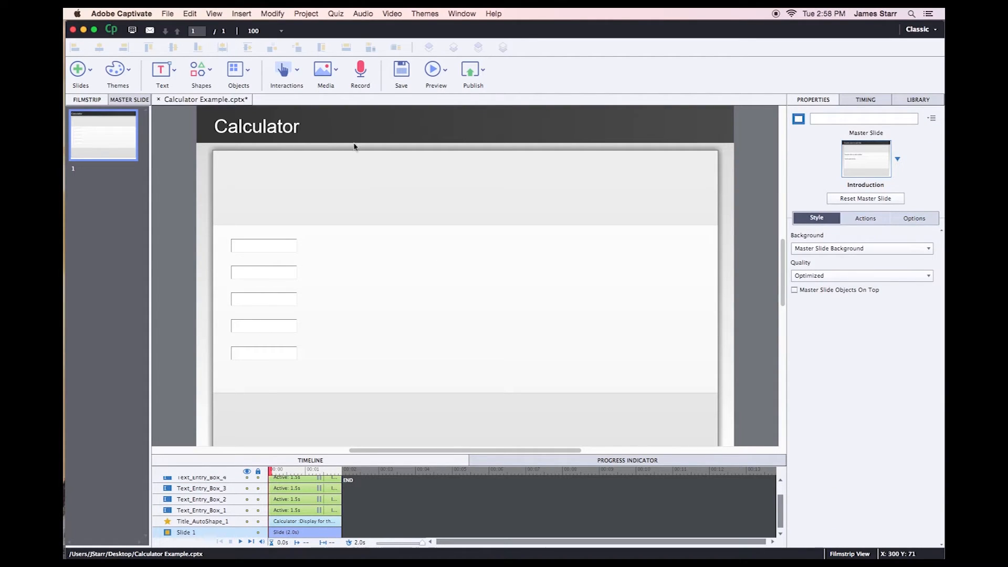
# - Insert a button and place it just below the column of text entry boxes, aligned with their left edge
pyautogui.click(287, 76)
pyautogui.click(316, 113)
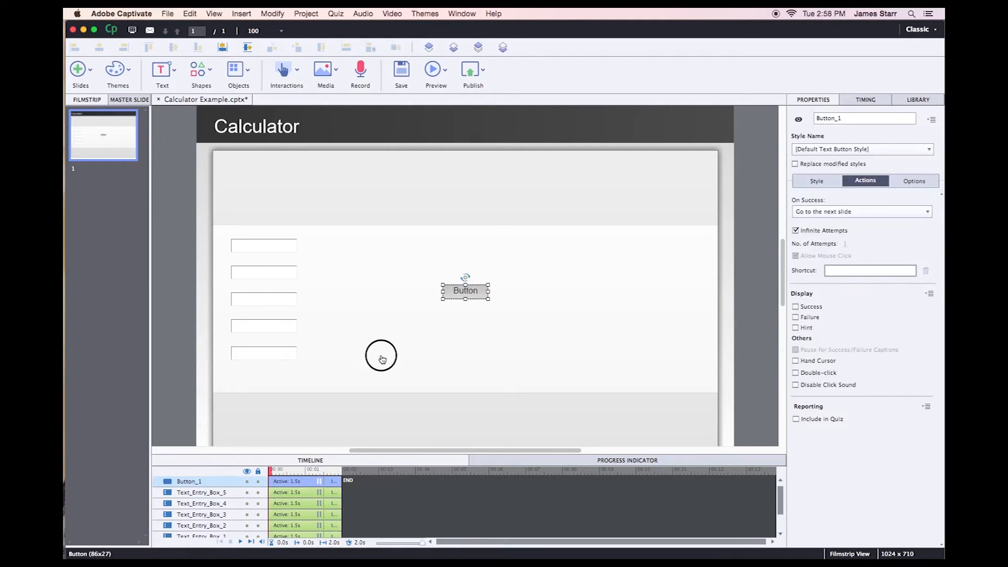
pyautogui.moveTo(284, 375); pyautogui.dragTo(264, 378)
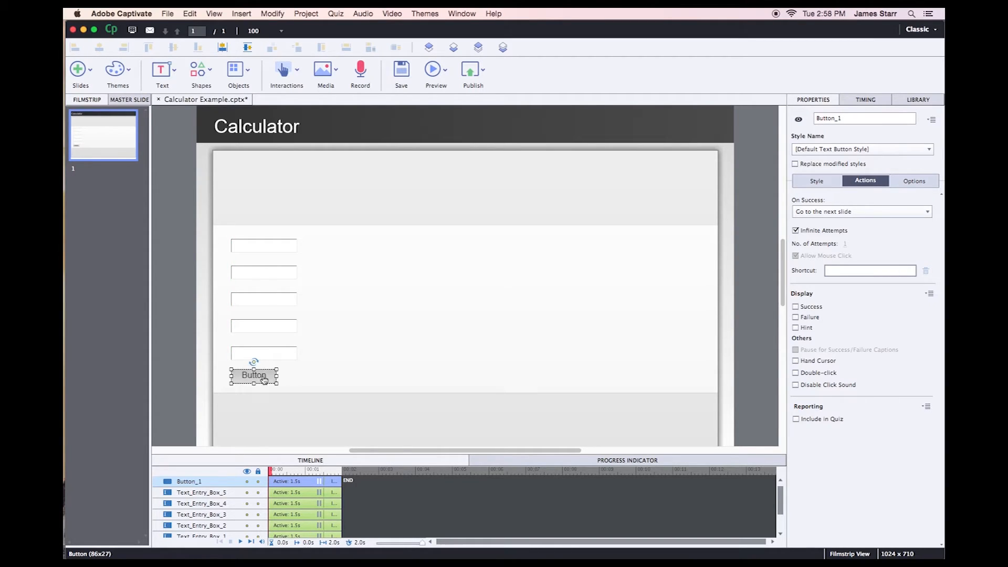
# - Change the new button's caption to Calculate
pyautogui.click(817, 181)
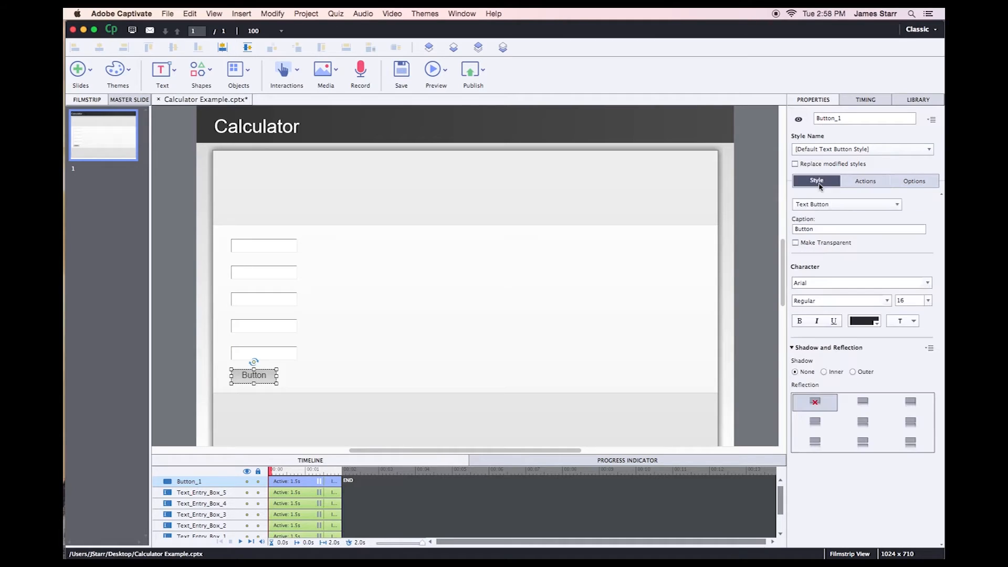
pyautogui.doubleClick(823, 229)
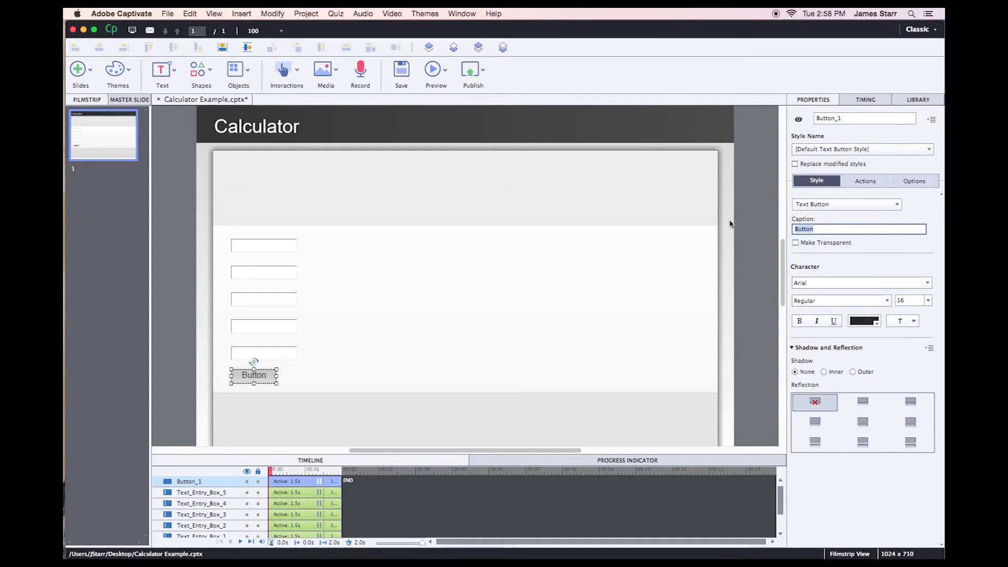
pyautogui.write('Calculate')
pyautogui.press('Return')
pyautogui.click(429, 272)
# - Add a text caption to the slide and replace its placeholder text with the user variable grand_total
pyautogui.click(162, 70)
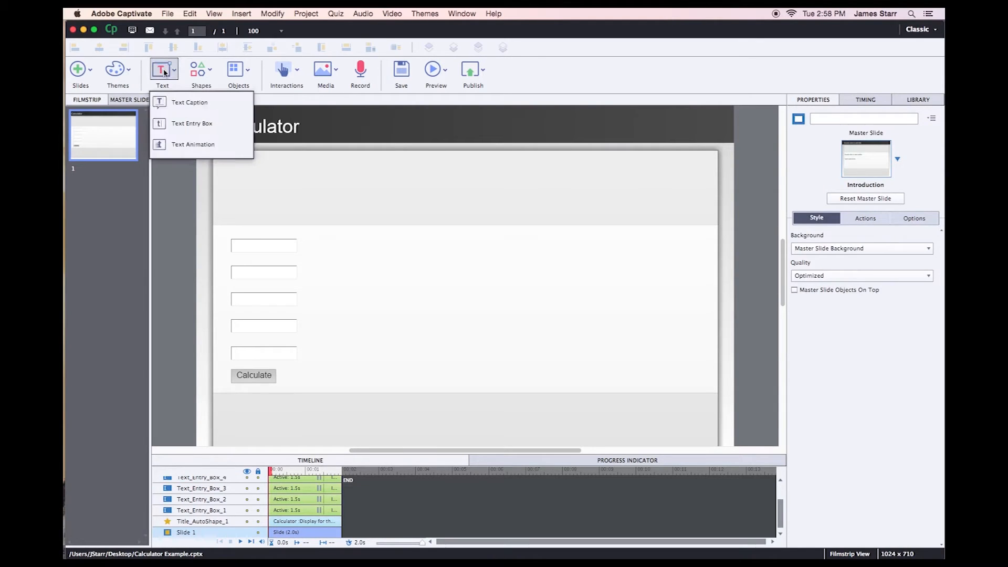
pyautogui.click(195, 102)
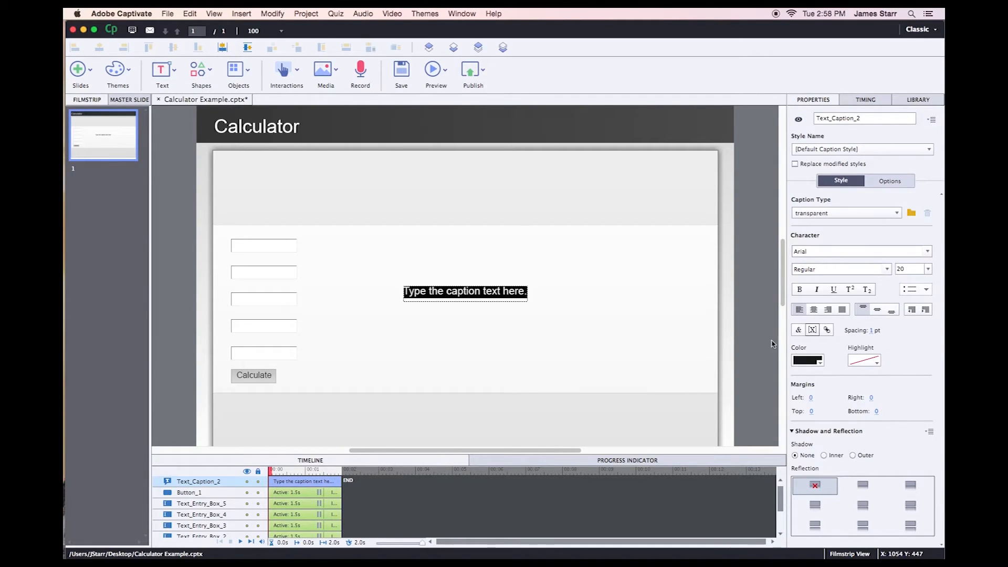
pyautogui.click(813, 331)
pyautogui.click(448, 413)
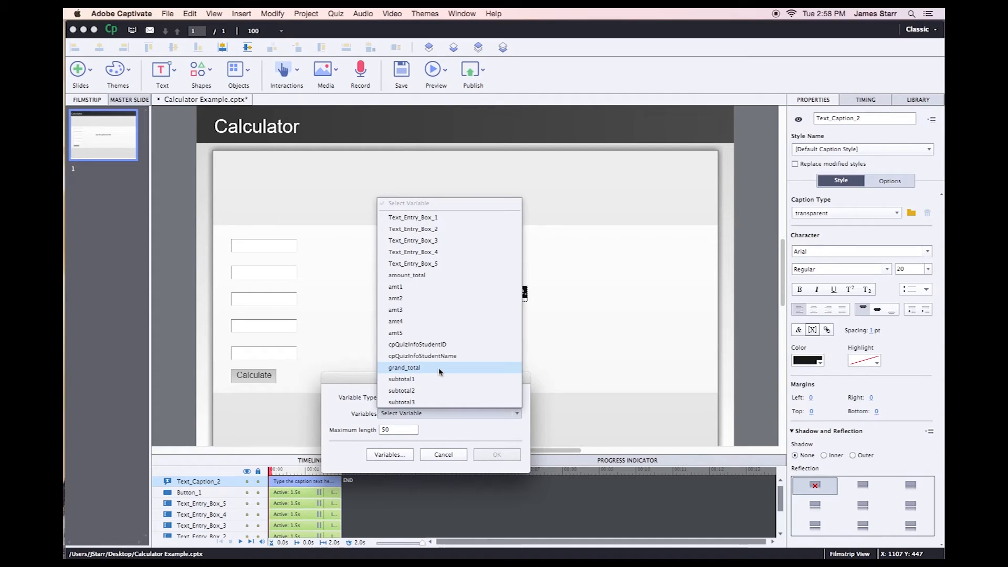
pyautogui.click(439, 370)
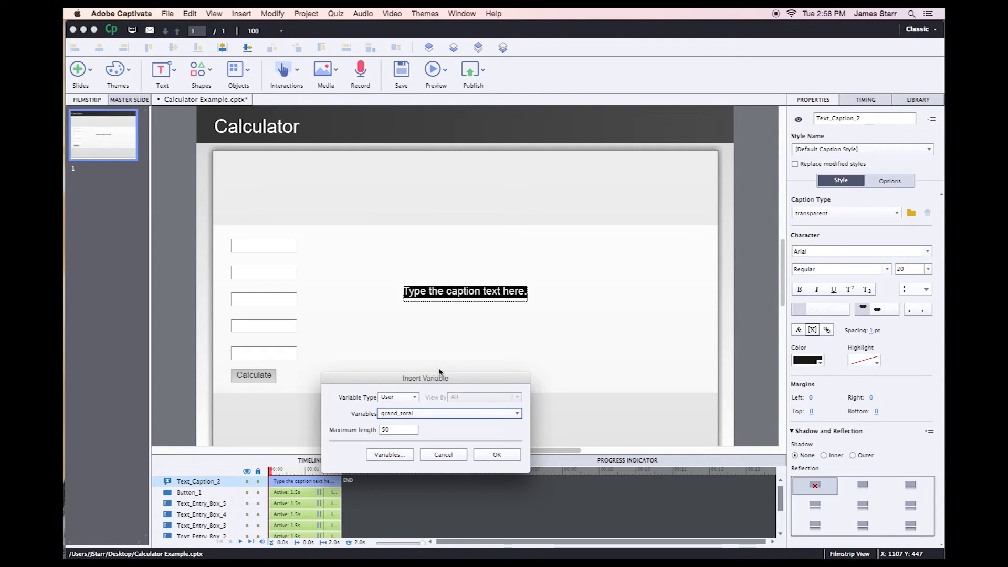
pyautogui.click(497, 455)
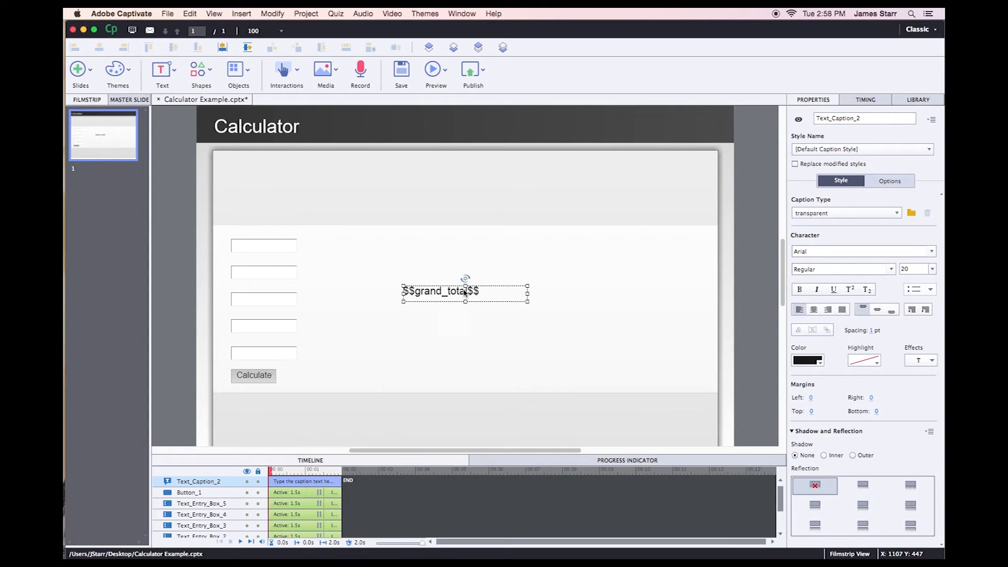
# - Make the grand_total text caption not visible in the output
pyautogui.doubleClick(857, 119)
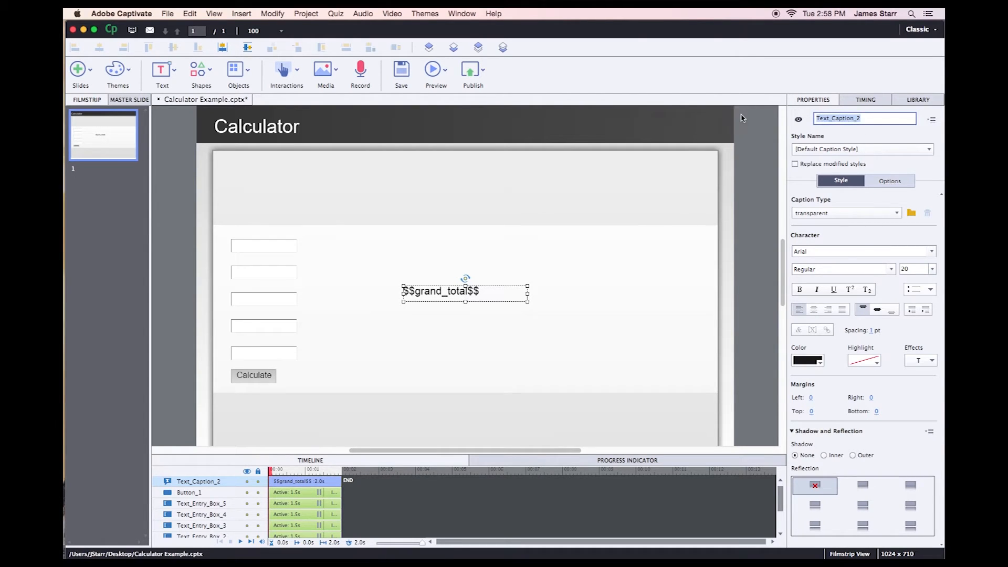
pyautogui.write('total')
pyautogui.click(797, 119)
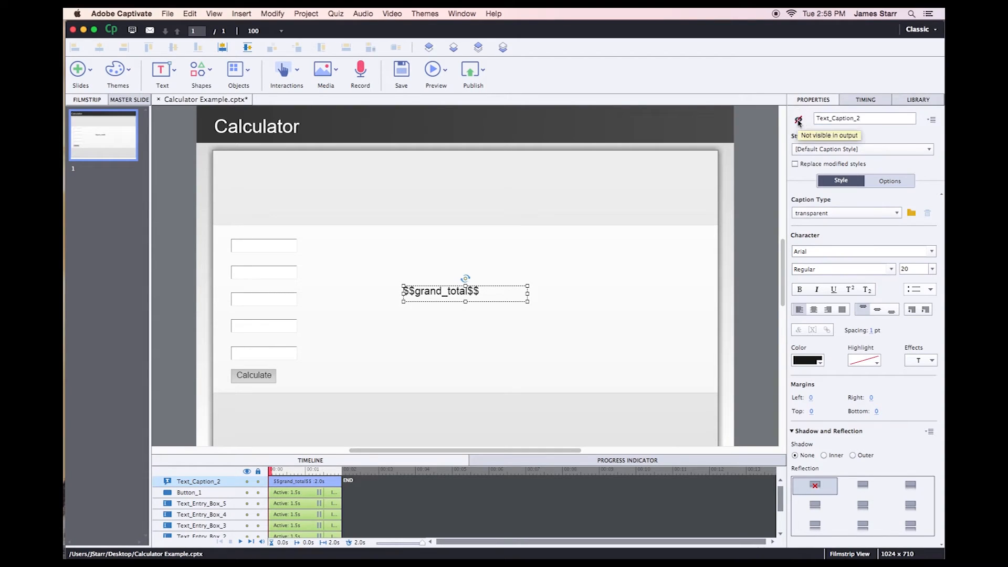
pyautogui.click(618, 281)
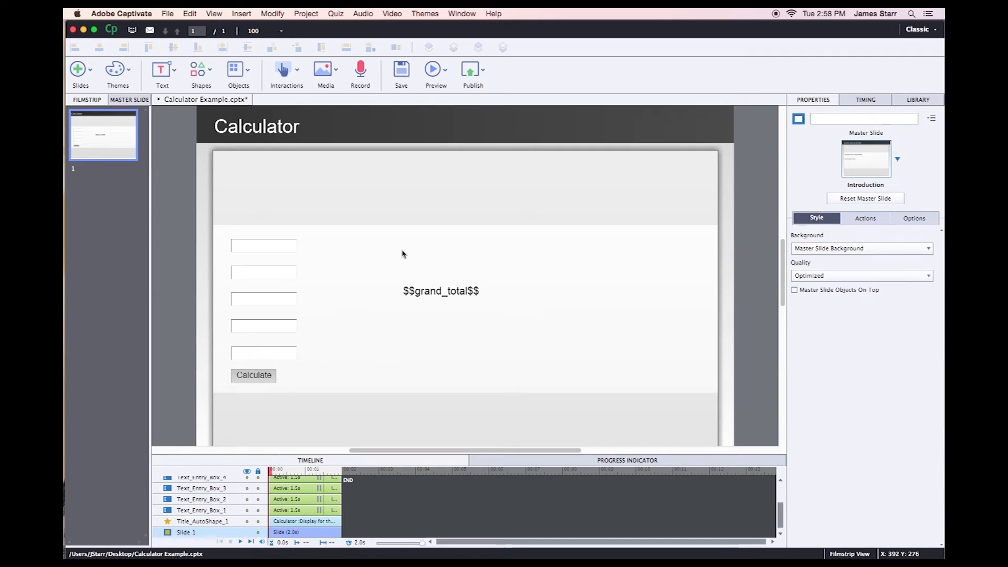
# - Start a new standard advanced action and name it Calculator
pyautogui.click(305, 15)
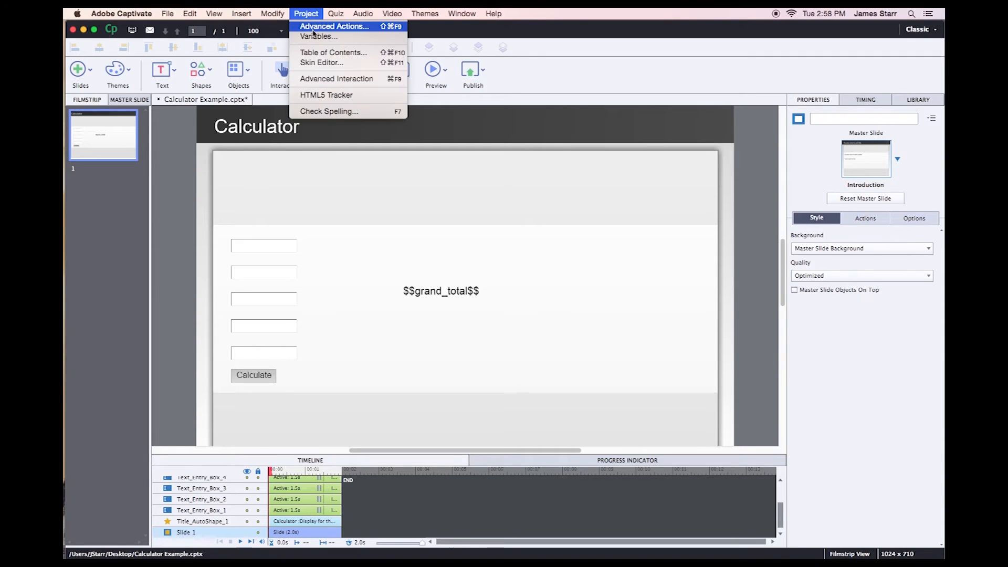
pyautogui.click(316, 27)
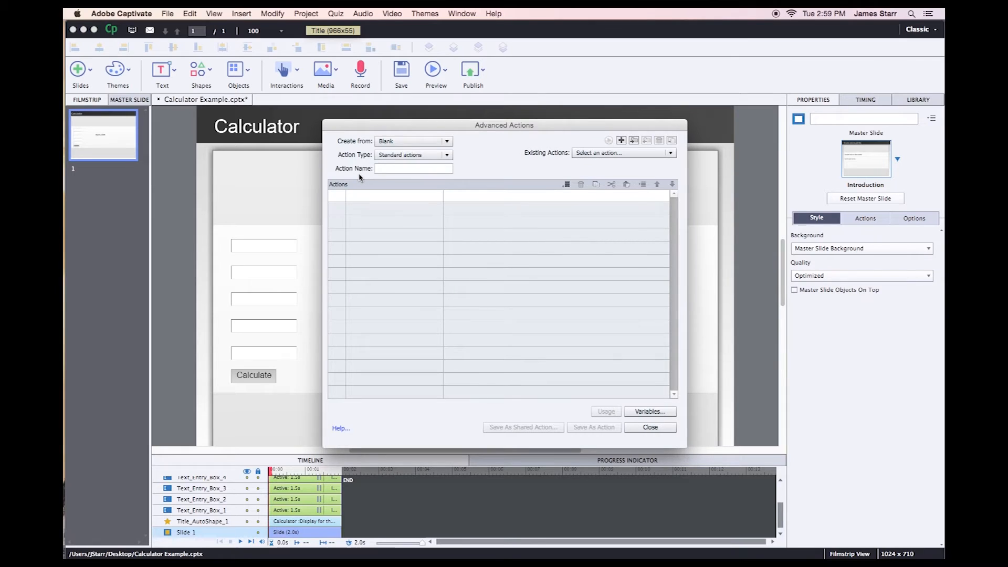
pyautogui.click(405, 167)
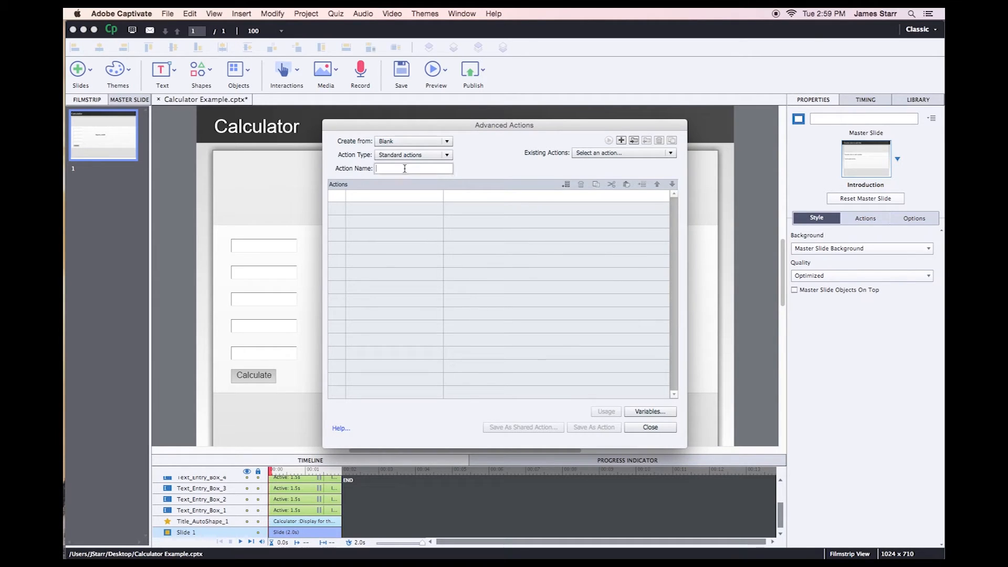
pyautogui.write('Calculator')
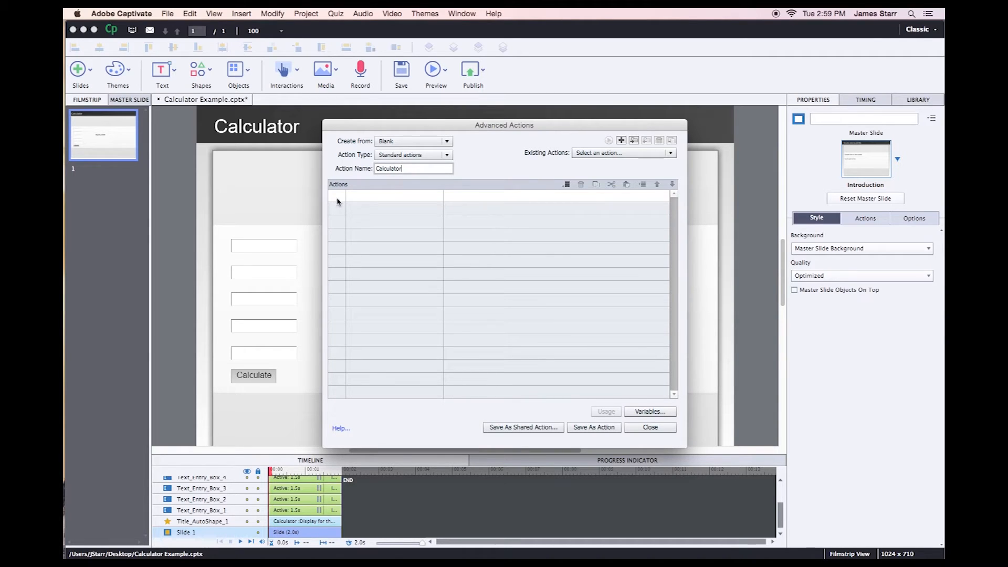
# - Add an Expression as the first line of the Calculator action with subtotal1 as its result variable
pyautogui.doubleClick(337, 201)
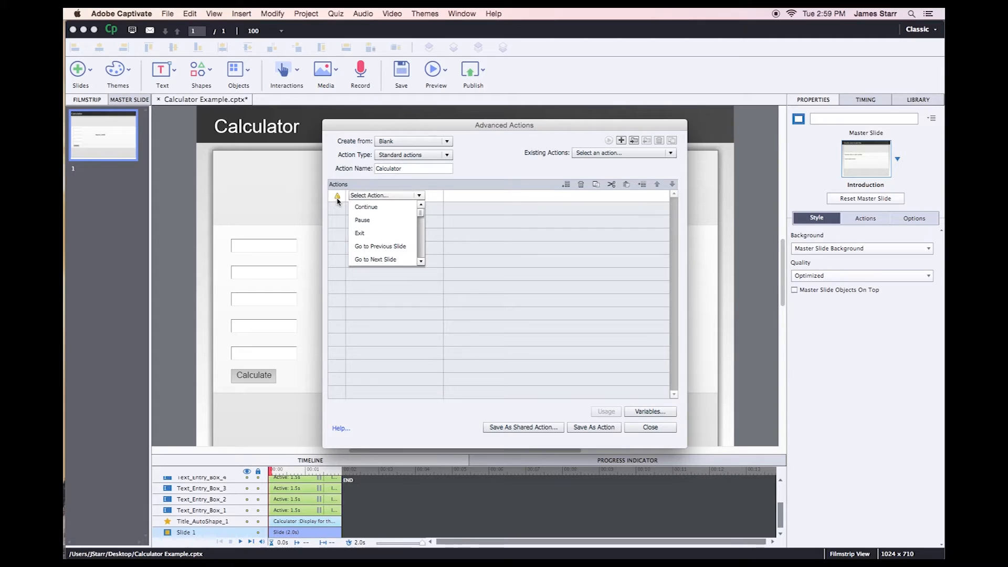
pyautogui.press('e')
pyautogui.press('e')
pyautogui.press('e')
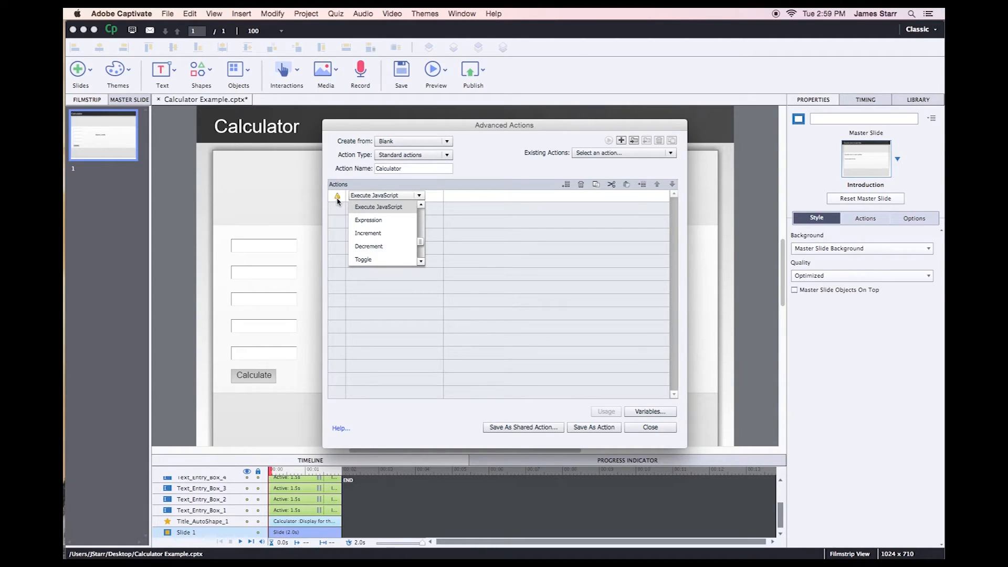
pyautogui.click(385, 220)
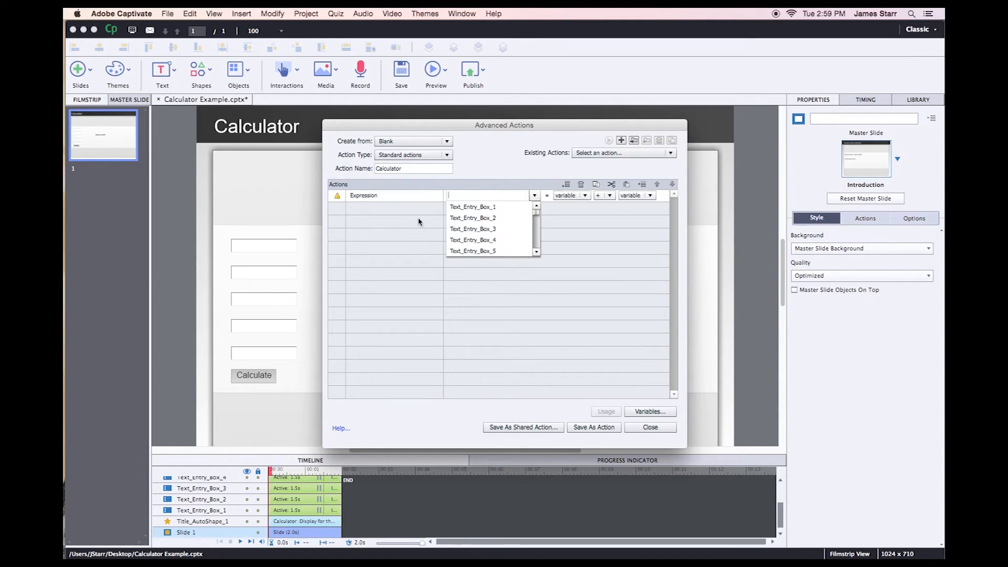
pyautogui.moveTo(536, 216); pyautogui.dragTo(534, 262)
pyautogui.click(521, 234)
# - Complete the subtotal1 expression as the sum of the variables amt1 and amt2
pyautogui.click(515, 196)
pyautogui.click(508, 201)
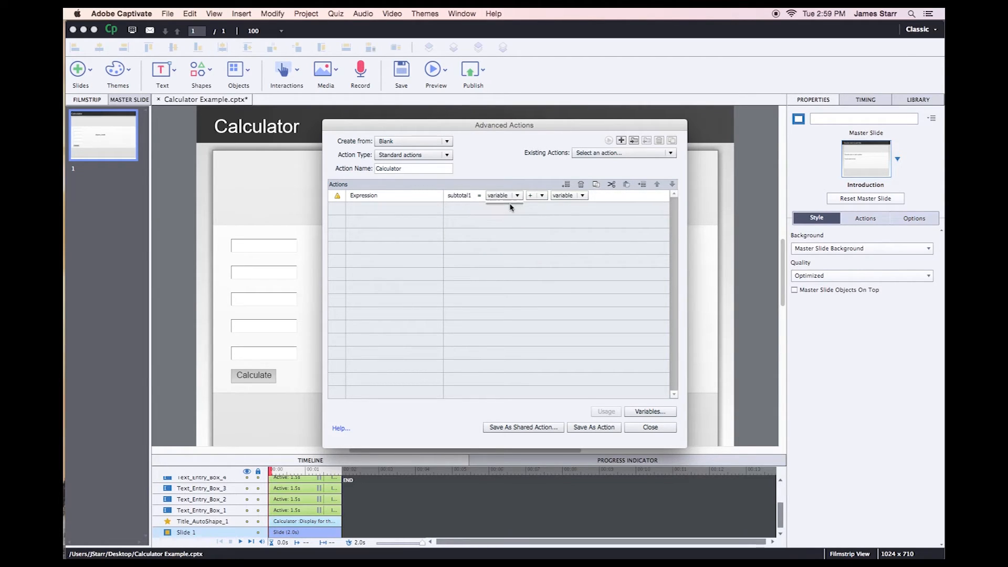
pyautogui.click(576, 238)
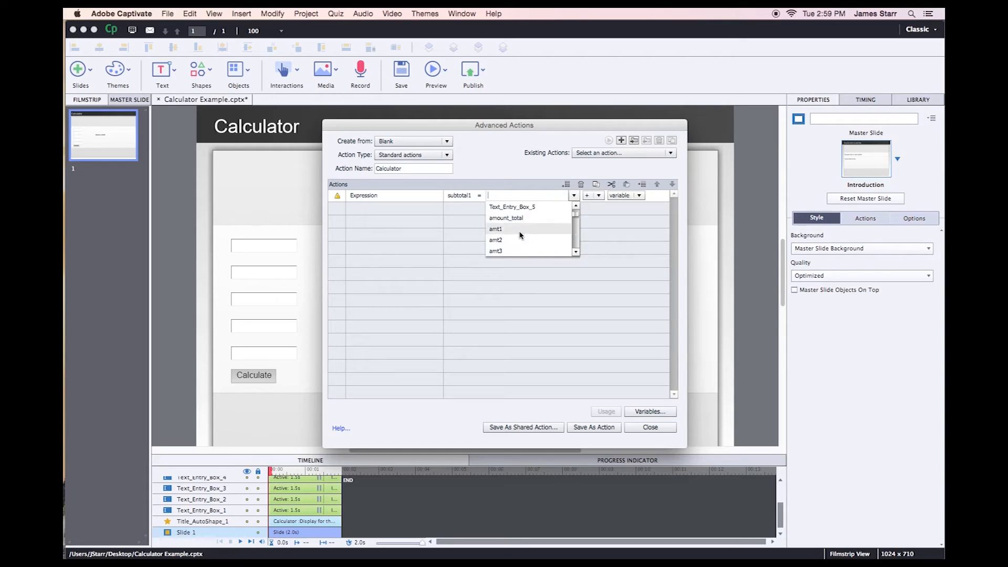
pyautogui.click(519, 234)
pyautogui.click(522, 197)
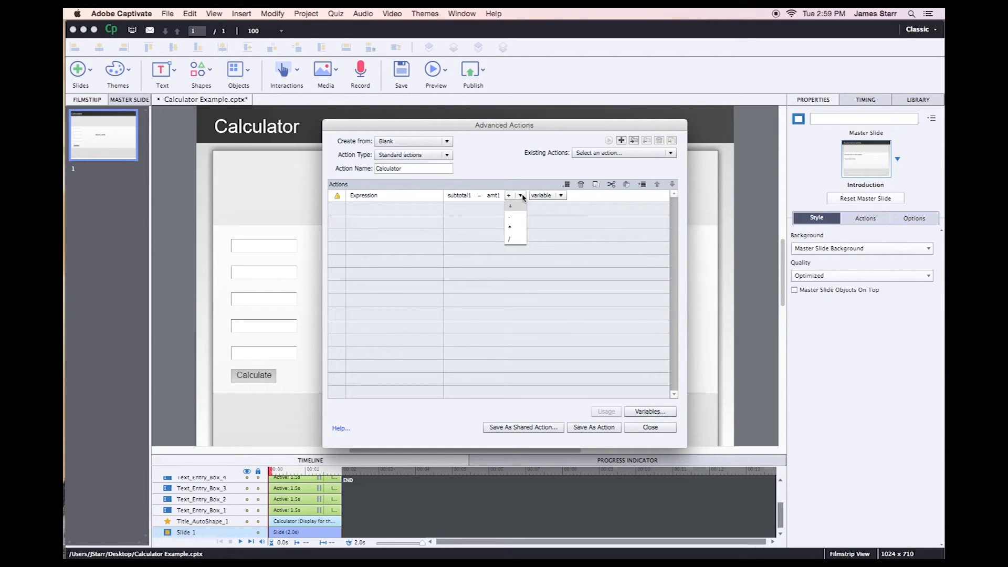
pyautogui.click(517, 213)
pyautogui.click(536, 196)
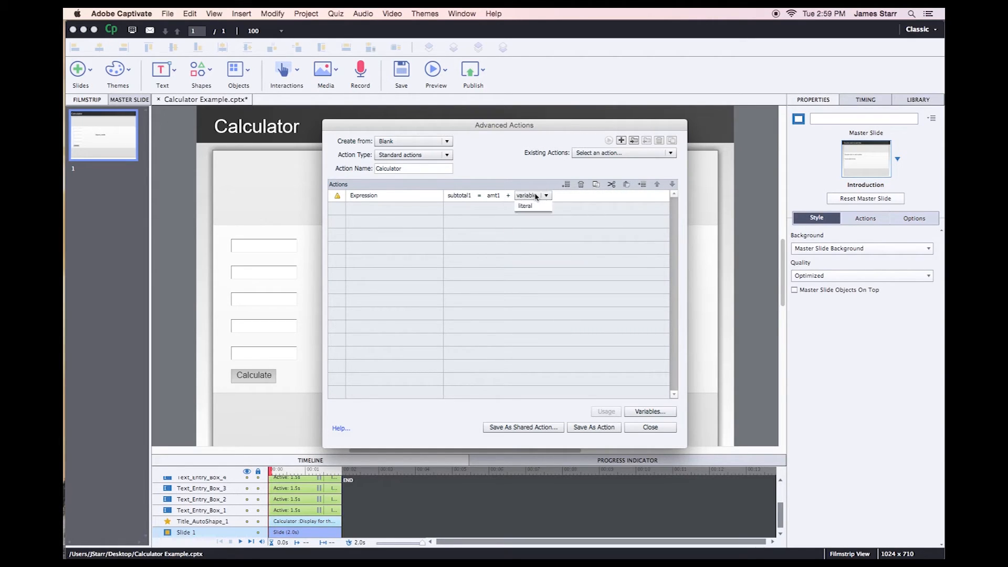
pyautogui.click(535, 206)
pyautogui.click(605, 216)
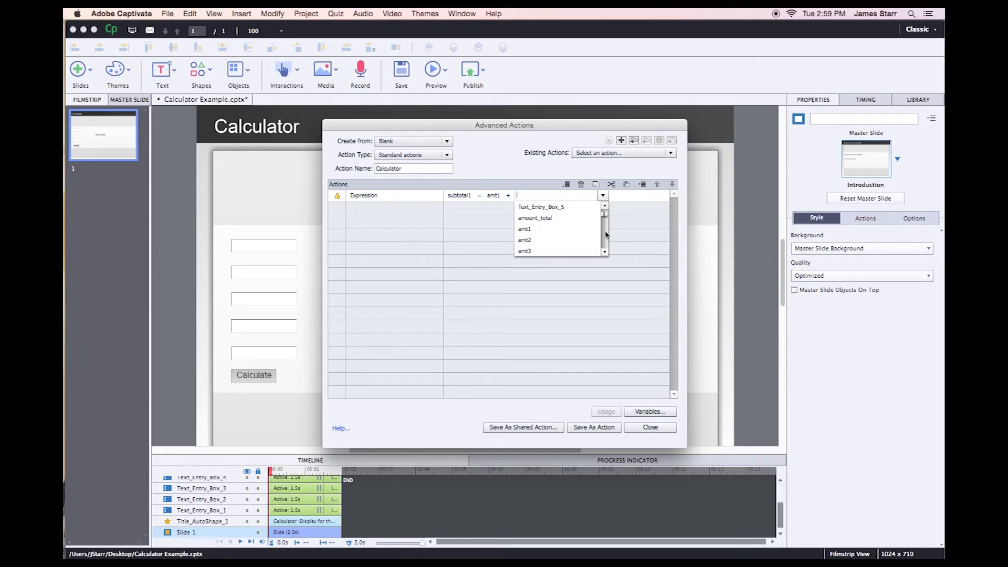
pyautogui.click(547, 243)
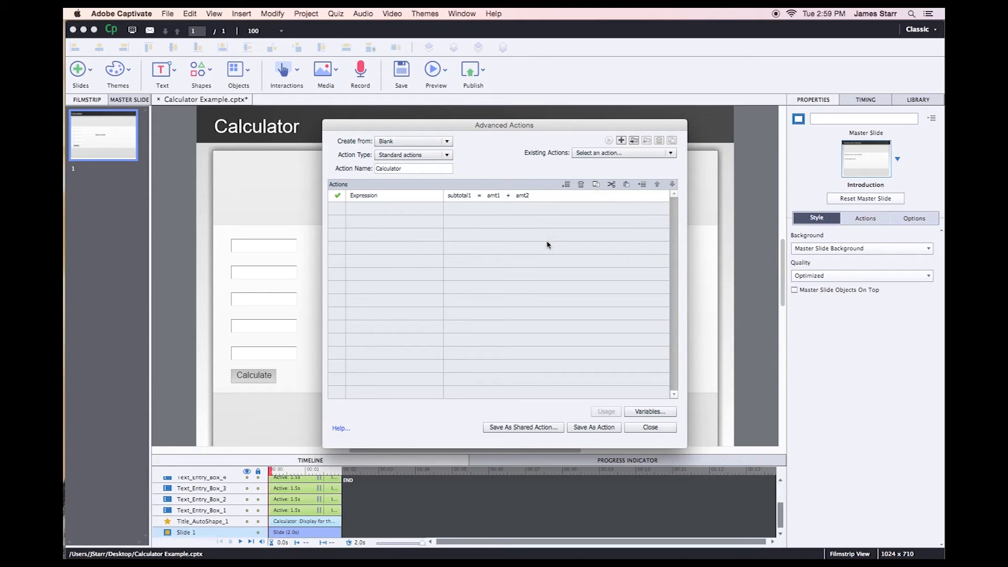
# - Add a second Expression line to the Calculator action with subtotal2 as its result variable
pyautogui.click(340, 209)
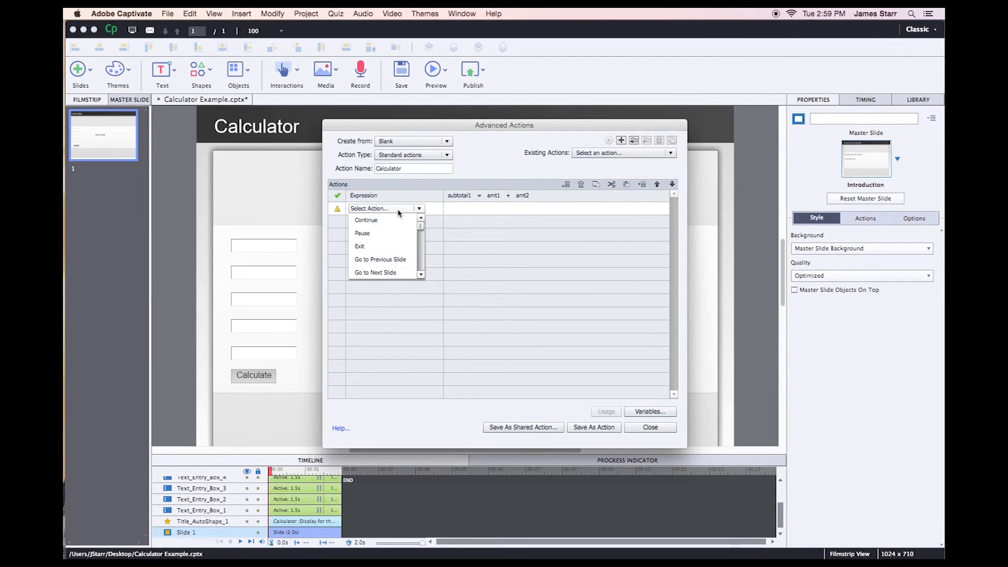
pyautogui.press('e')
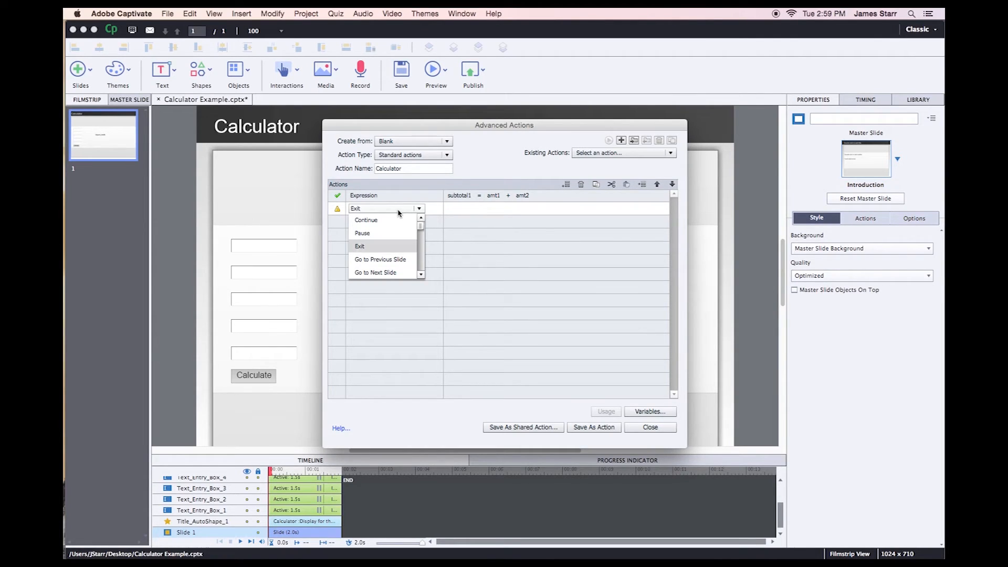
pyautogui.press('e')
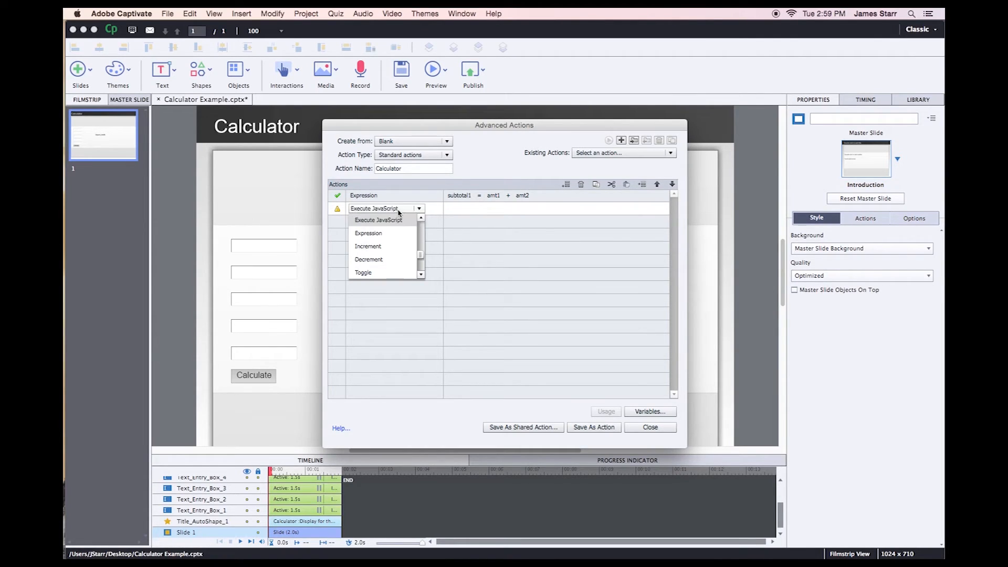
pyautogui.click(378, 235)
pyautogui.moveTo(537, 228); pyautogui.dragTo(536, 261)
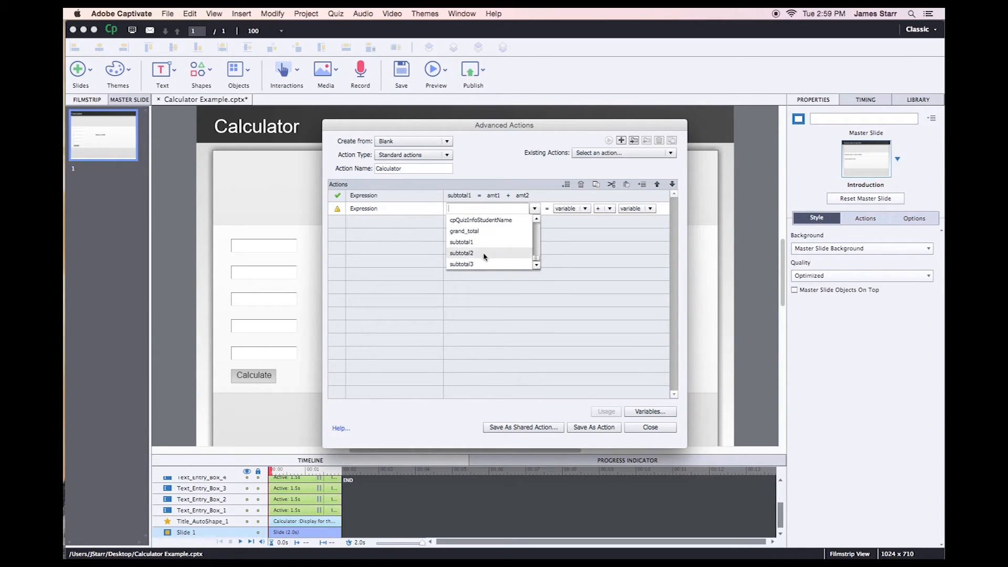
pyautogui.click(476, 254)
# - Complete the subtotal2 expression as the sum of the variables amt3 and amt4
pyautogui.click(520, 211)
pyautogui.click(499, 221)
pyautogui.click(577, 256)
pyautogui.click(524, 263)
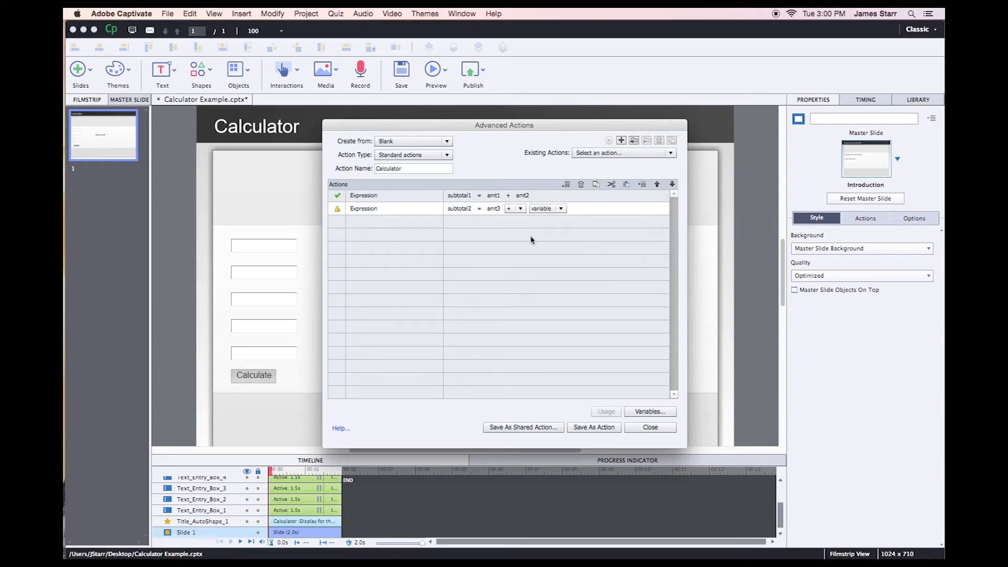
pyautogui.click(520, 208)
pyautogui.click(517, 225)
pyautogui.click(546, 208)
pyautogui.click(525, 221)
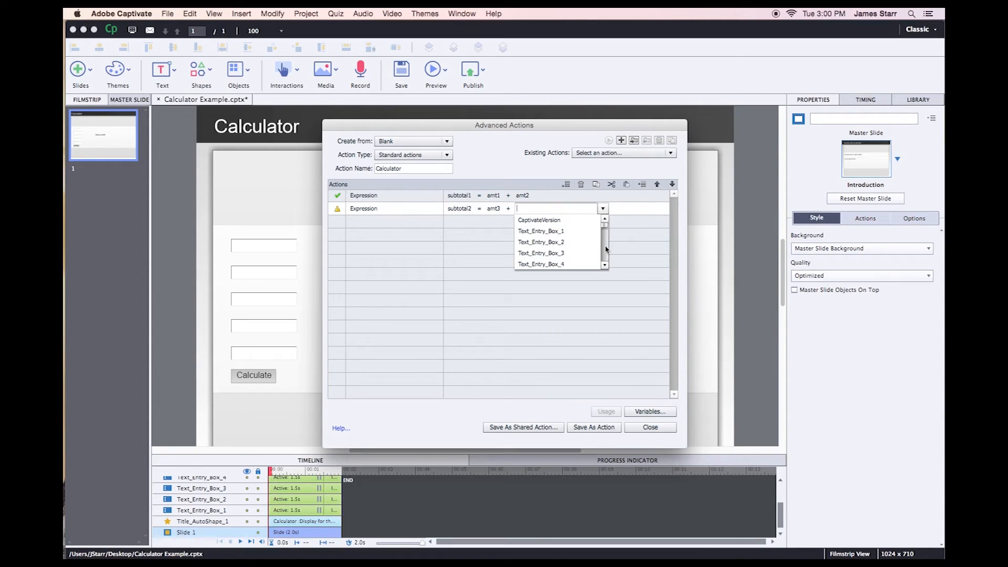
pyautogui.click(603, 250)
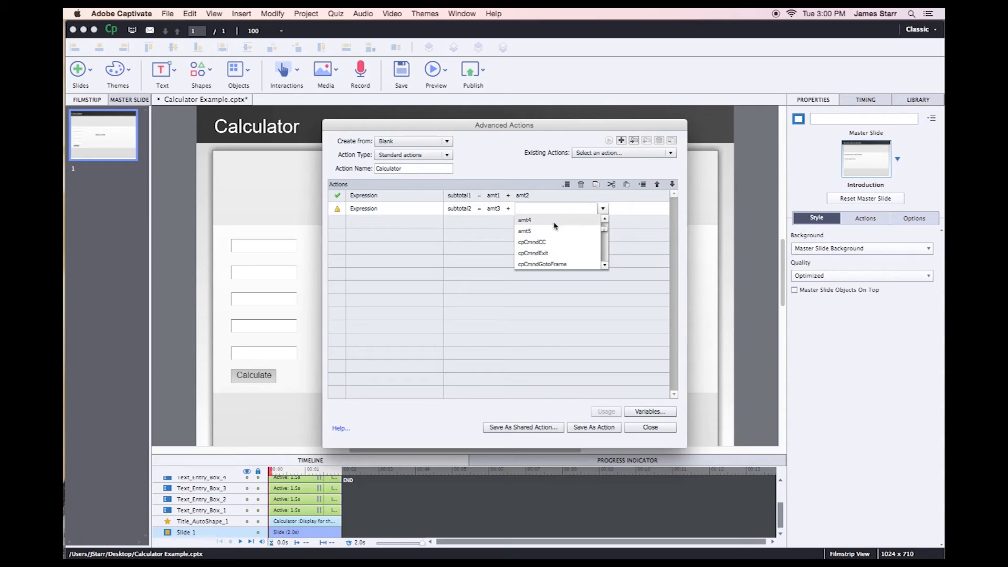
pyautogui.click(547, 222)
# - Add a third Expression line to the Calculator action with subtotal3 as its result variable
pyautogui.click(369, 231)
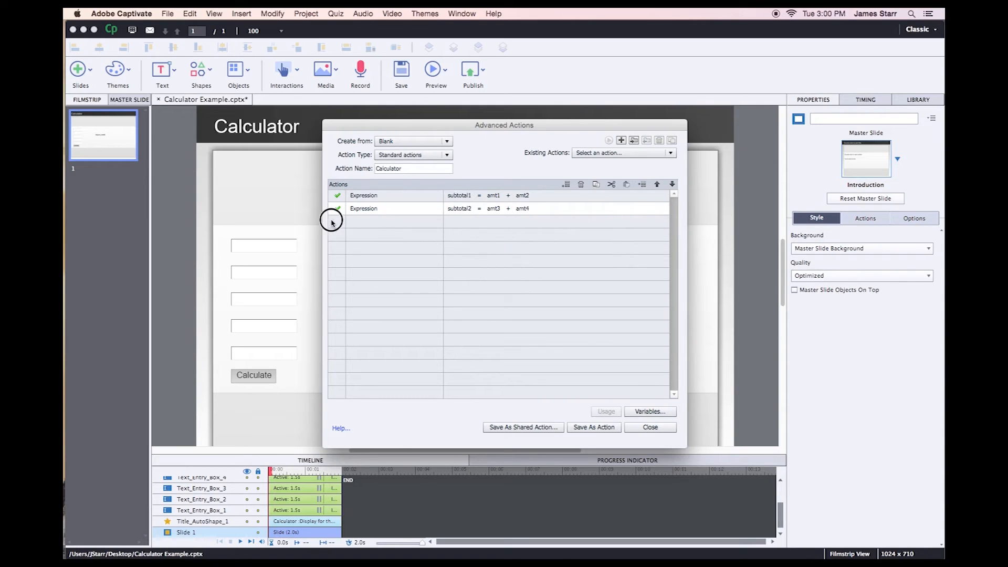
pyautogui.doubleClick(333, 224)
pyautogui.press('e')
pyautogui.press('e')
pyautogui.press('e')
pyautogui.click(374, 249)
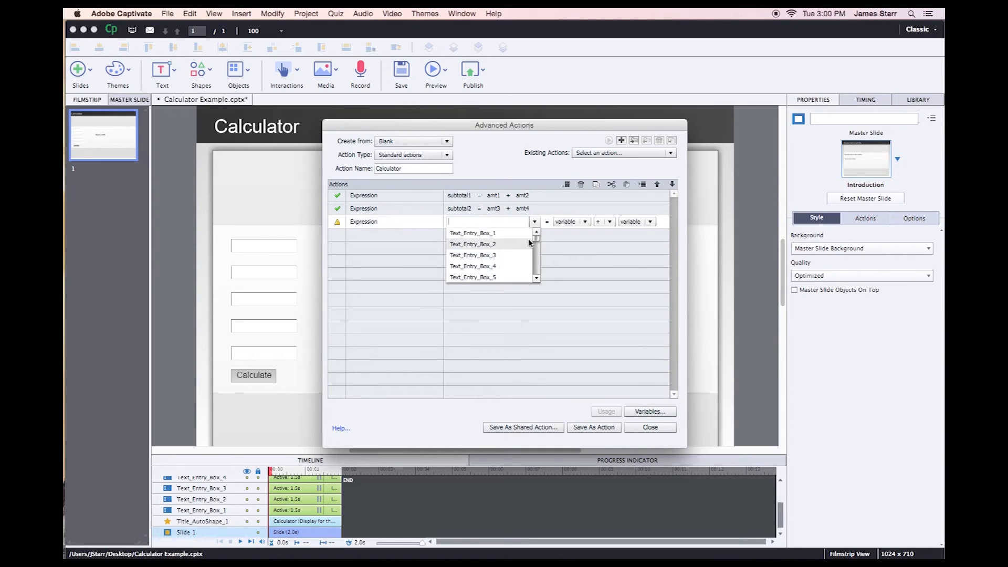
pyautogui.scroll(-5, 530, 241)
pyautogui.click(521, 242)
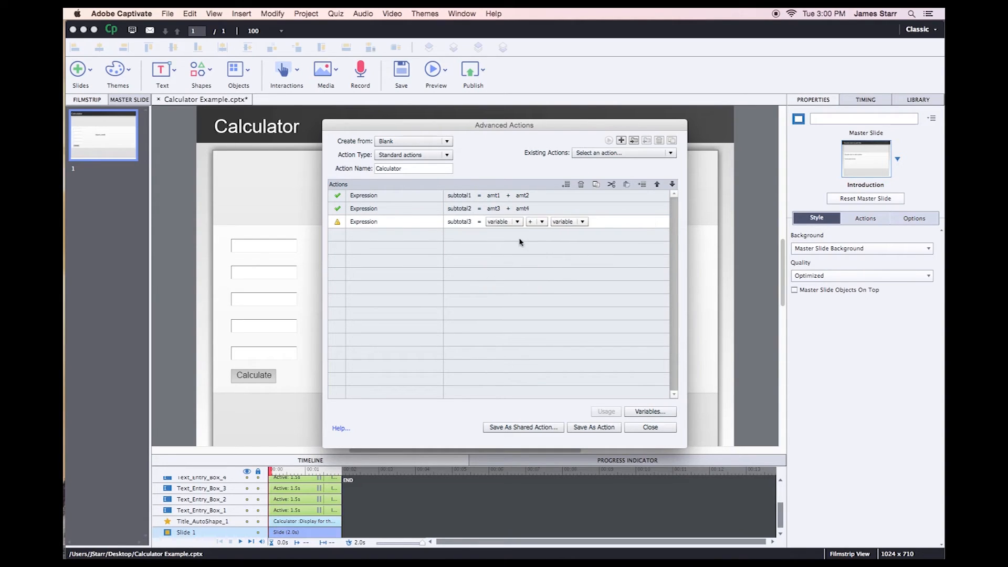
# - Complete the subtotal3 expression as the variable amt5 plus the literal 0
pyautogui.click(519, 222)
pyautogui.click(504, 234)
pyautogui.moveTo(573, 241); pyautogui.dragTo(576, 246)
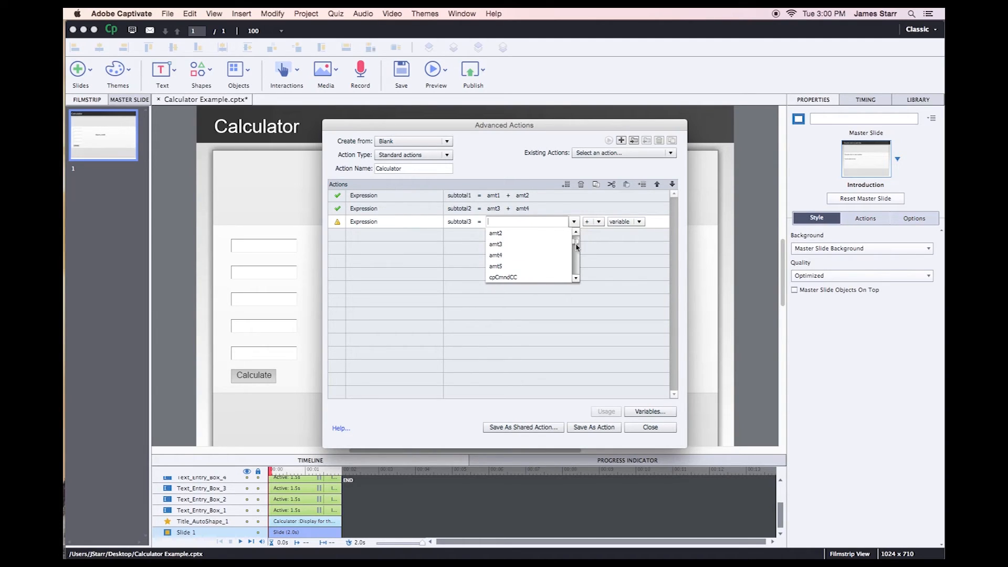
pyautogui.click(532, 265)
pyautogui.click(519, 221)
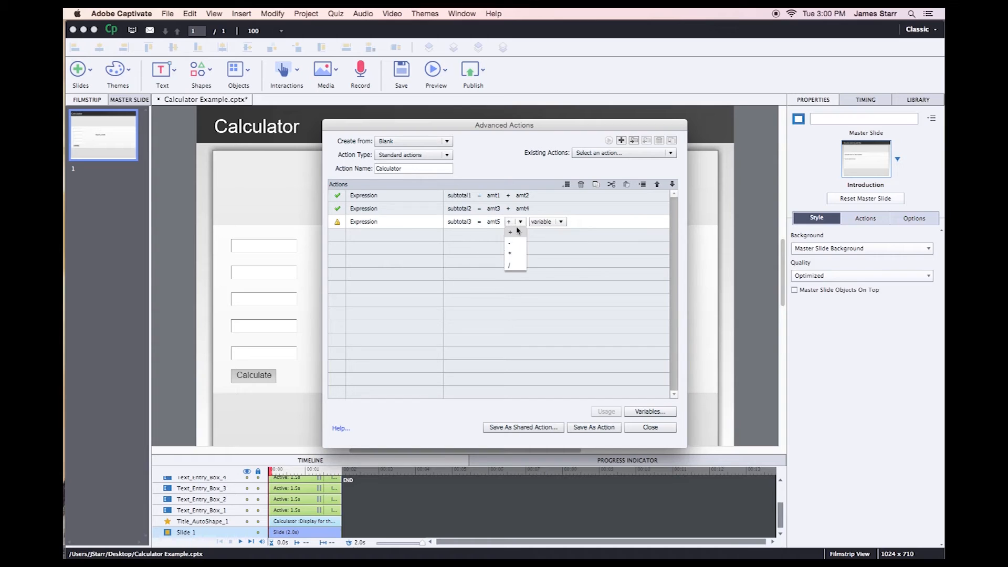
pyautogui.click(514, 234)
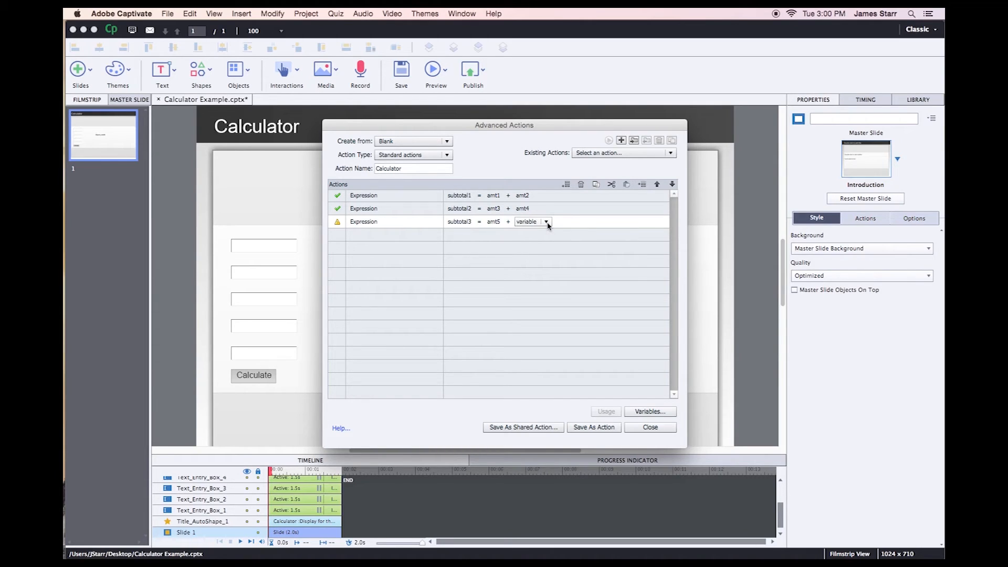
pyautogui.click(546, 222)
pyautogui.click(534, 246)
pyautogui.press('Return')
# - Add a fourth Expression line to the Calculator action with amount_total as its result variable
pyautogui.doubleClick(336, 234)
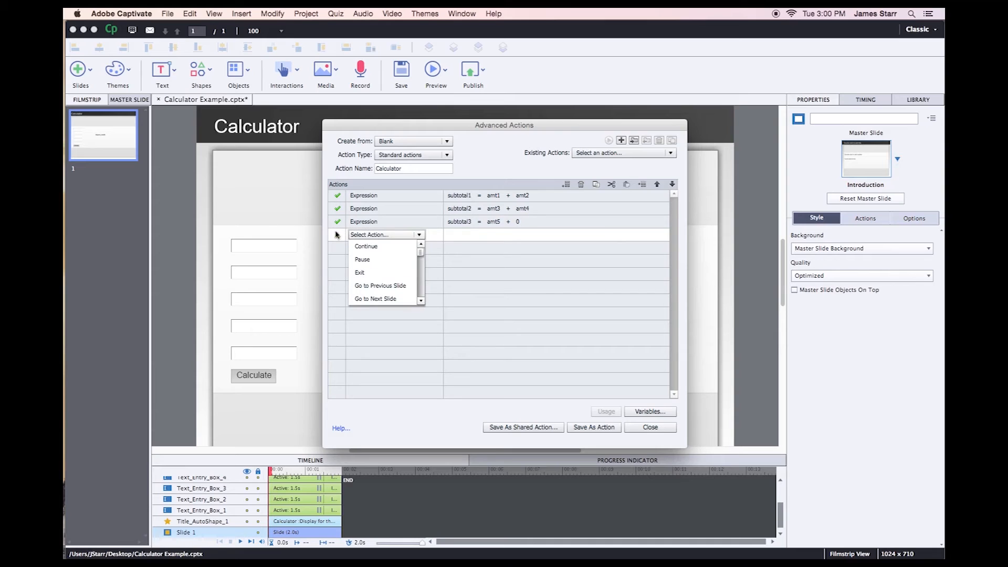
pyautogui.press('e')
pyautogui.press('e')
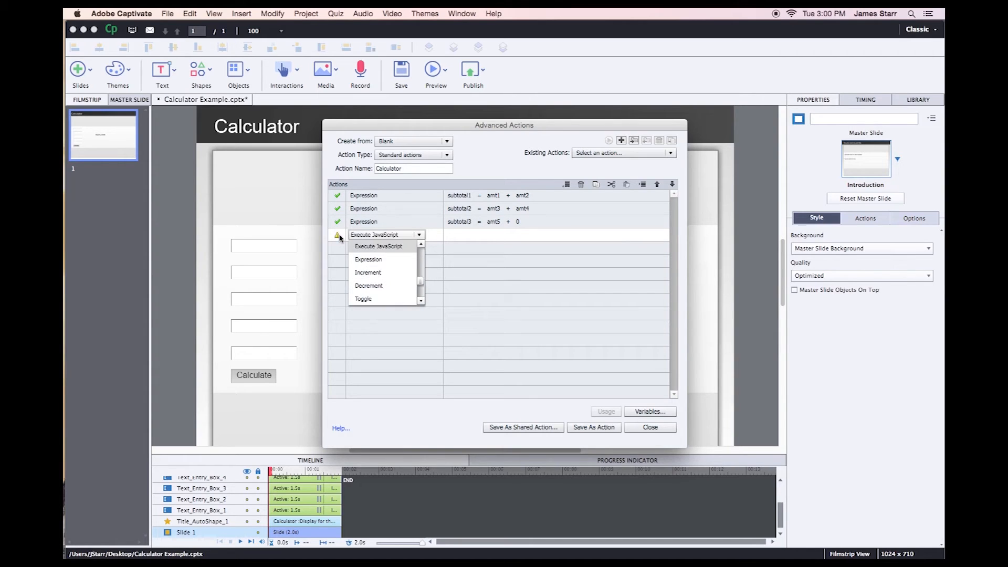
pyautogui.click(374, 261)
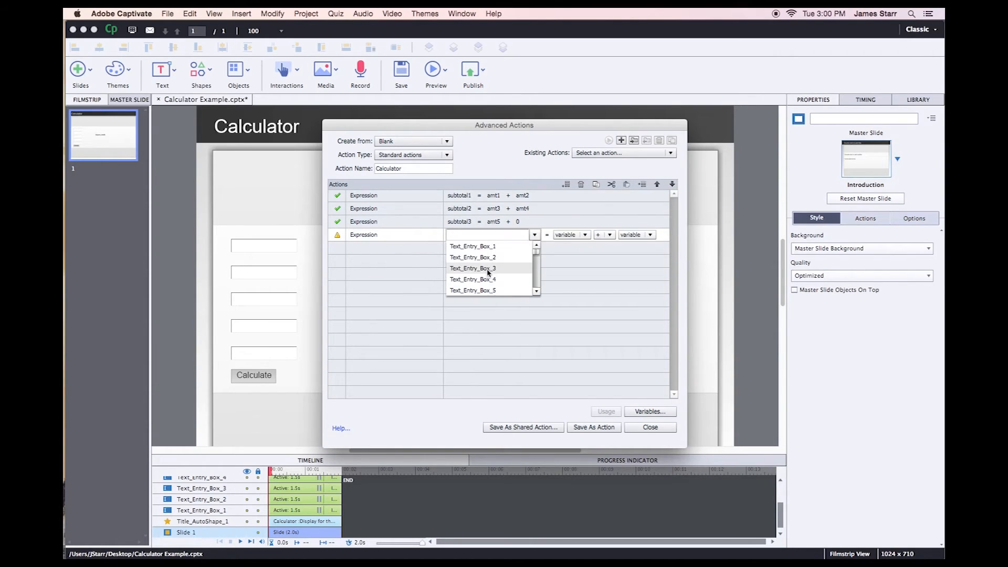
pyautogui.moveTo(537, 252); pyautogui.dragTo(536, 255)
pyautogui.click(495, 267)
# - Complete the amount_total expression as the sum of the variables subtotal1 and subtotal2
pyautogui.click(528, 235)
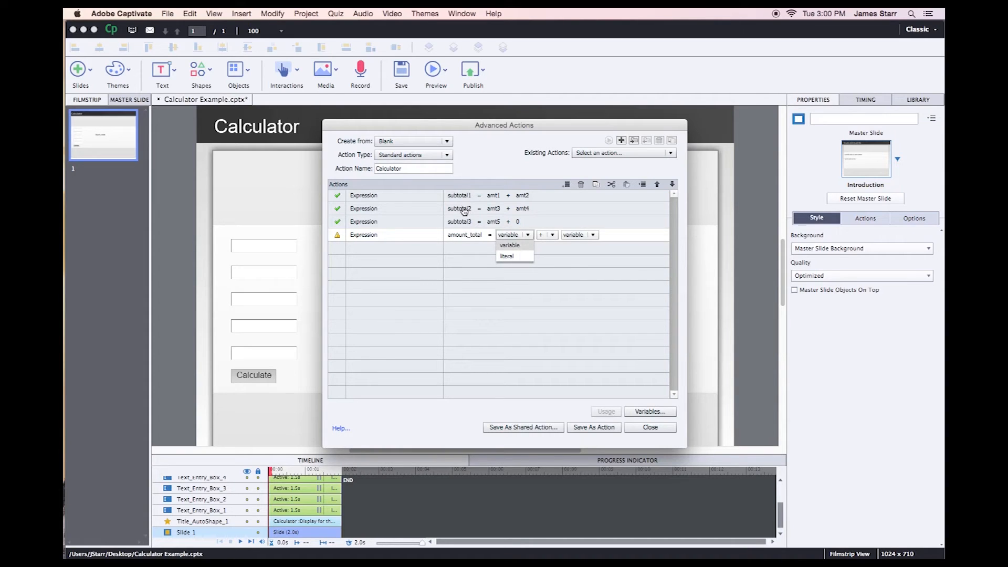
pyautogui.click(509, 245)
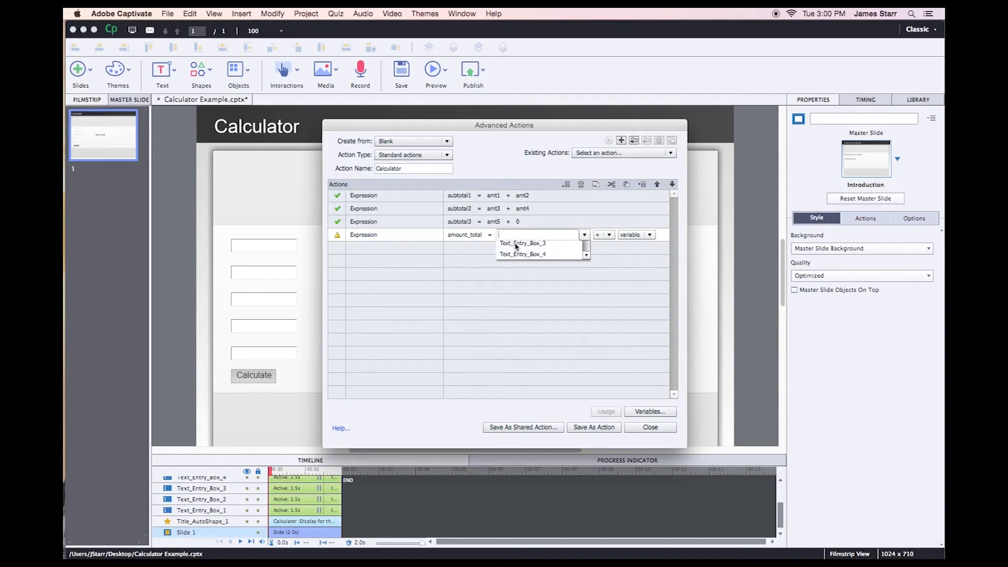
pyautogui.moveTo(586, 253); pyautogui.dragTo(587, 286)
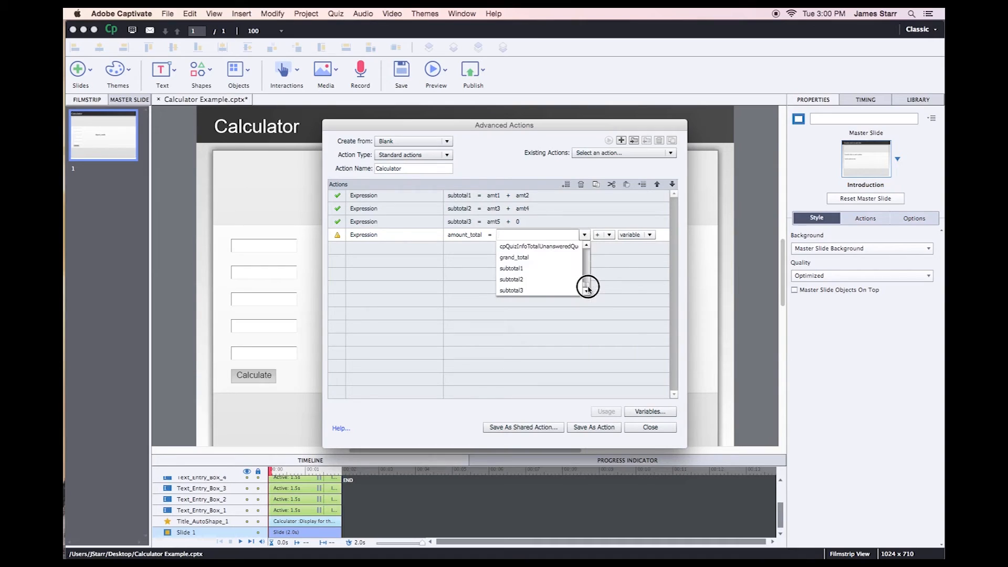
pyautogui.click(542, 269)
pyautogui.click(541, 235)
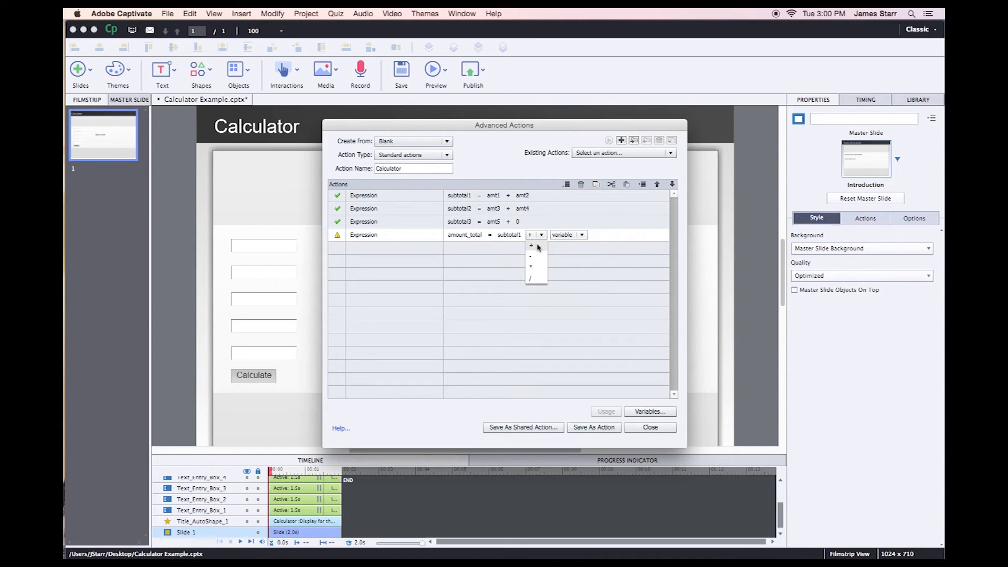
pyautogui.click(537, 247)
pyautogui.click(561, 234)
pyautogui.click(592, 263)
pyautogui.click(623, 235)
pyautogui.moveTo(625, 252); pyautogui.dragTo(626, 288)
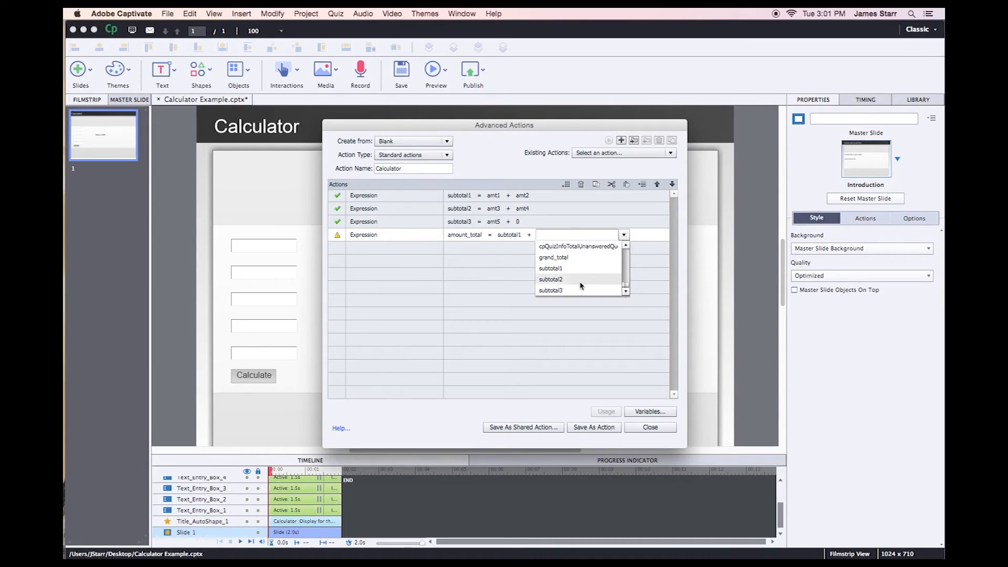
pyautogui.click(551, 280)
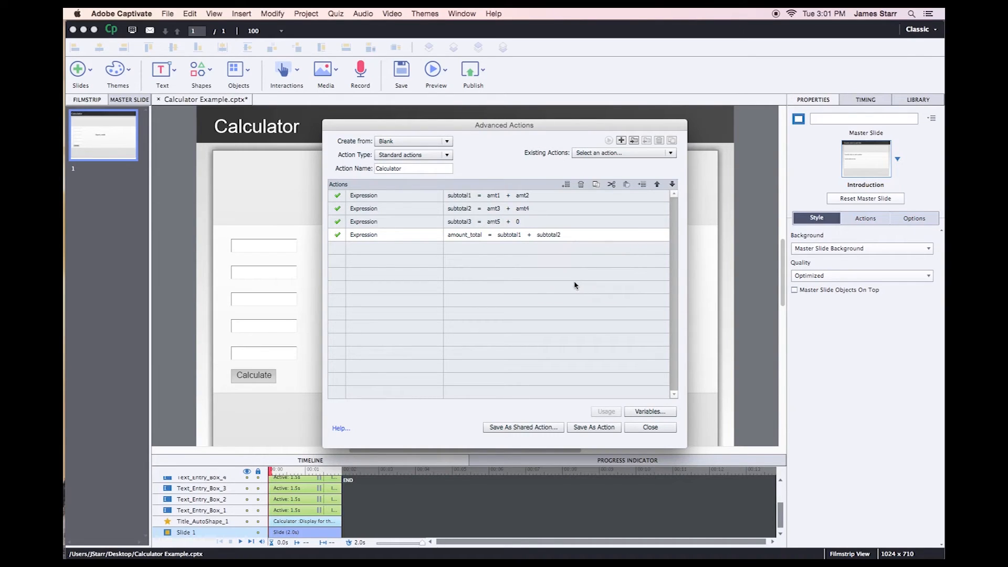
# - Add a fifth Expression line to the Calculator action with grand_total as its result variable
pyautogui.click(340, 253)
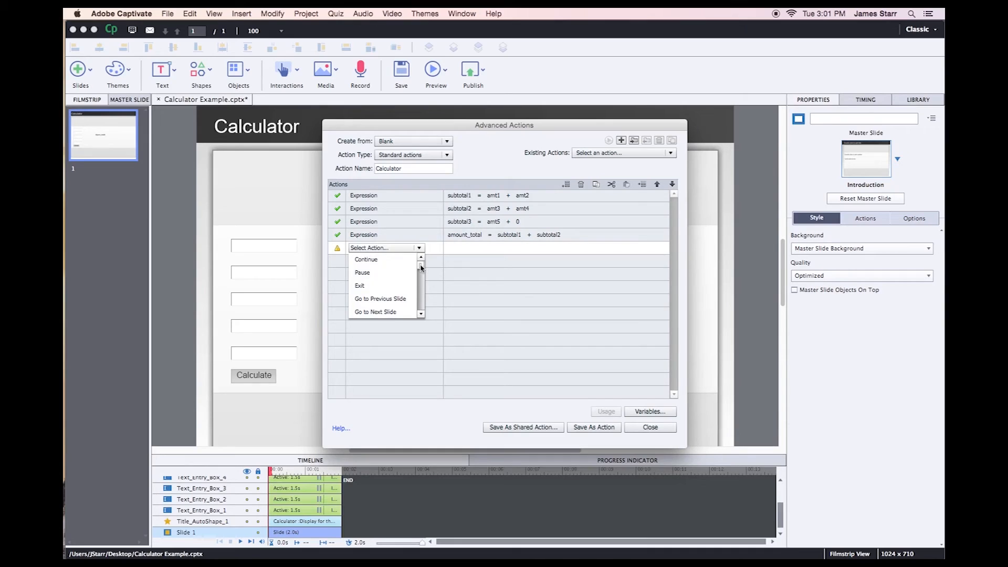
pyautogui.press('e')
pyautogui.press('e')
pyautogui.press('e')
pyautogui.click(386, 273)
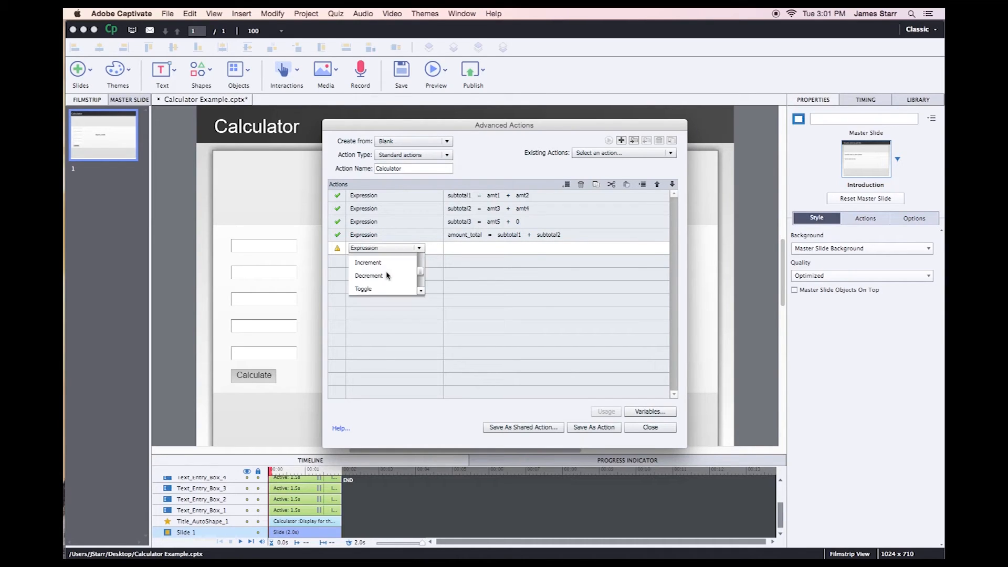
pyautogui.moveTo(536, 269); pyautogui.dragTo(537, 299)
pyautogui.click(487, 291)
# - Complete the grand_total expression as the sum of the variables amount_total and subtotal3
pyautogui.click(522, 247)
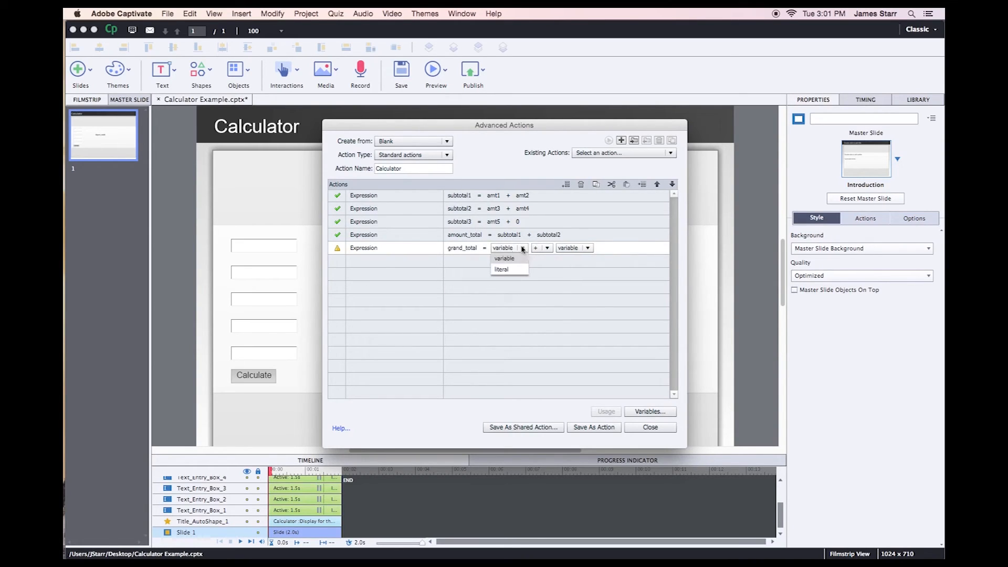
pyautogui.click(513, 259)
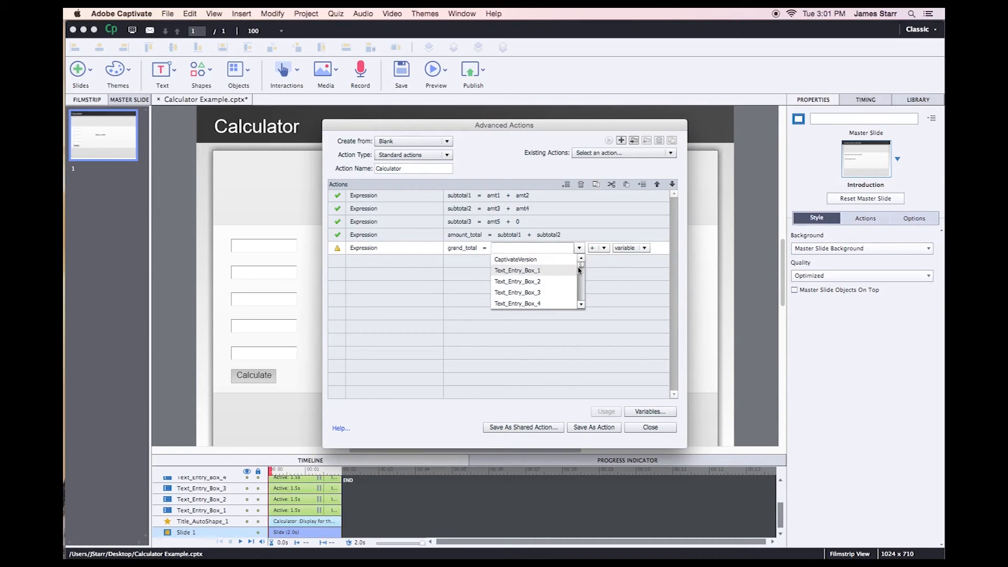
pyautogui.scroll(-3, 581, 268)
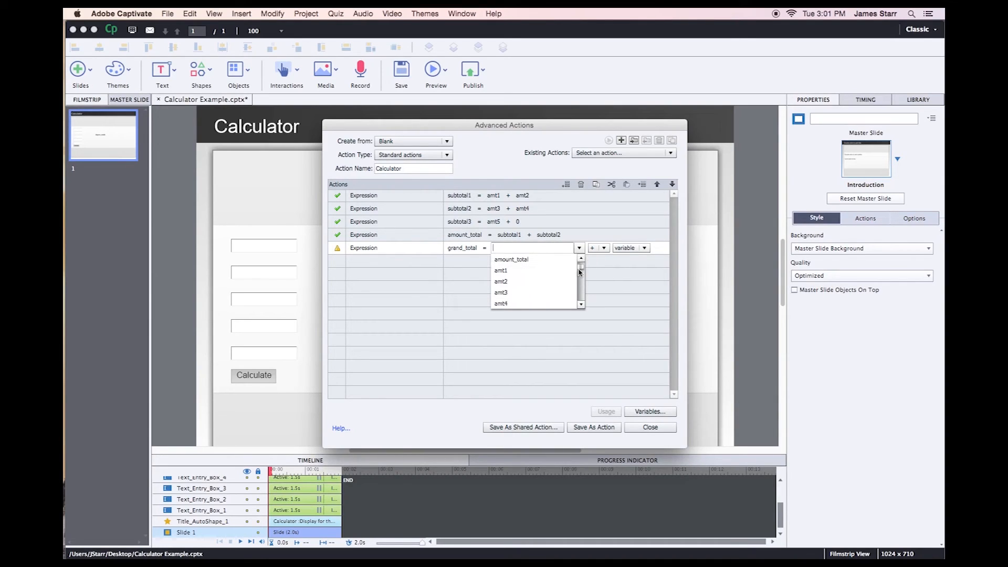
pyautogui.click(546, 260)
pyautogui.click(544, 254)
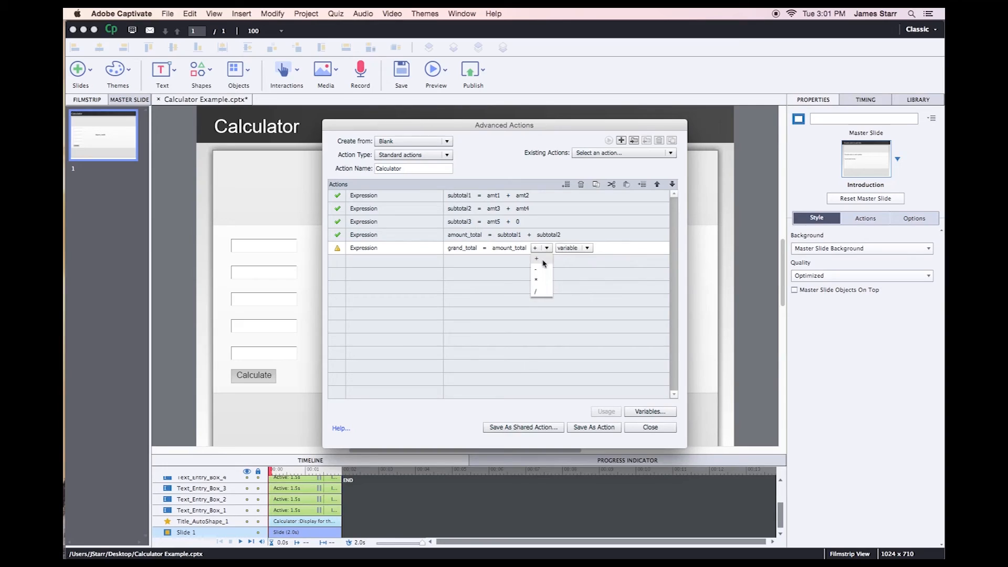
pyautogui.click(543, 262)
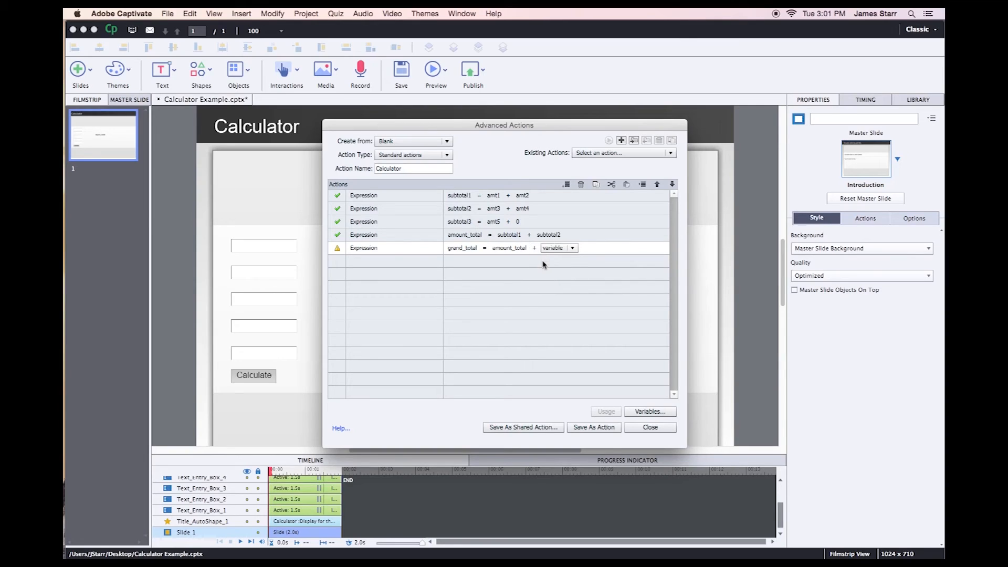
pyautogui.click(574, 251)
pyautogui.click(551, 259)
pyautogui.click(627, 248)
pyautogui.moveTo(630, 265); pyautogui.dragTo(630, 301)
pyautogui.click(557, 279)
pyautogui.click(335, 264)
pyautogui.click(367, 261)
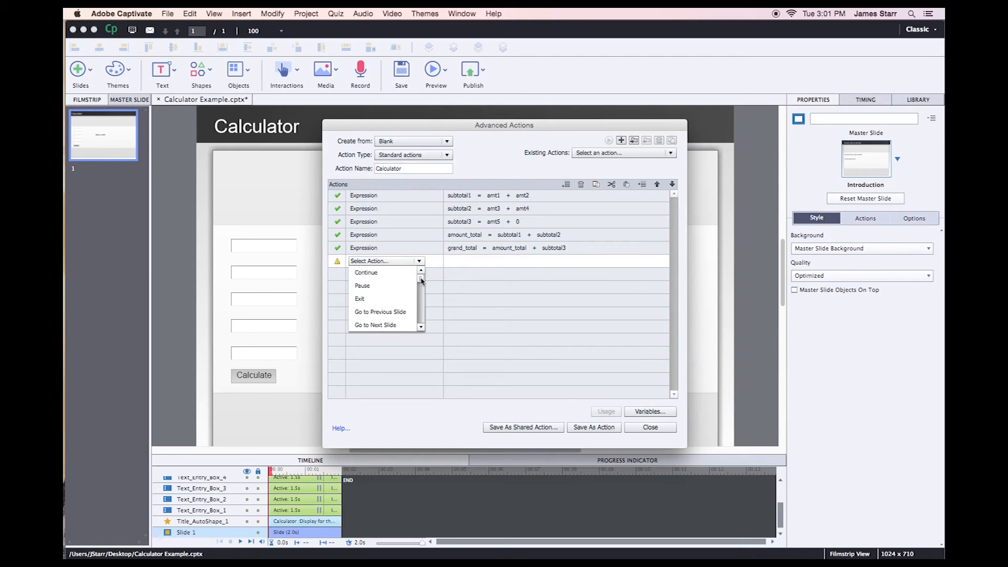
pyautogui.moveTo(421, 281); pyautogui.dragTo(422, 292)
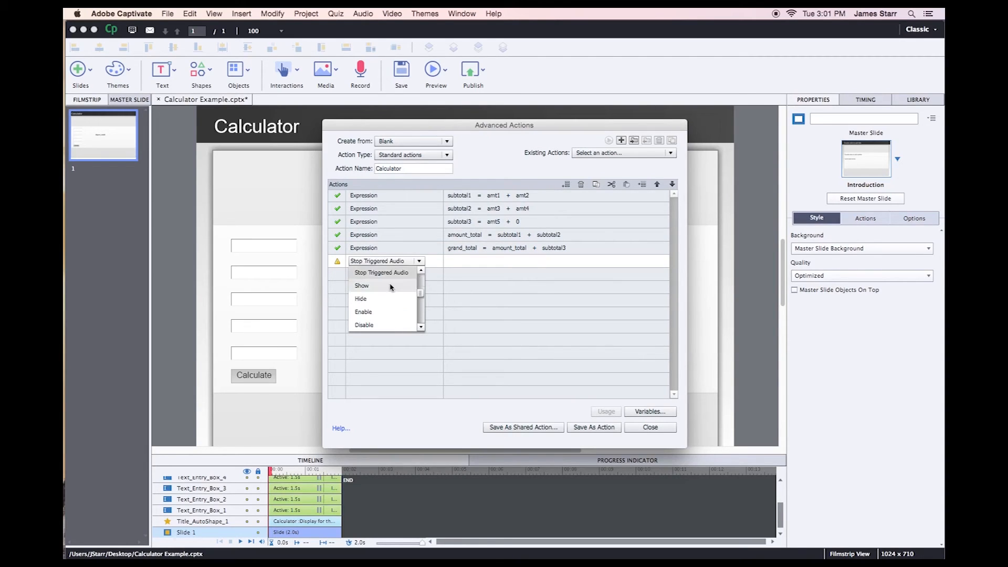
pyautogui.click(362, 286)
pyautogui.click(519, 260)
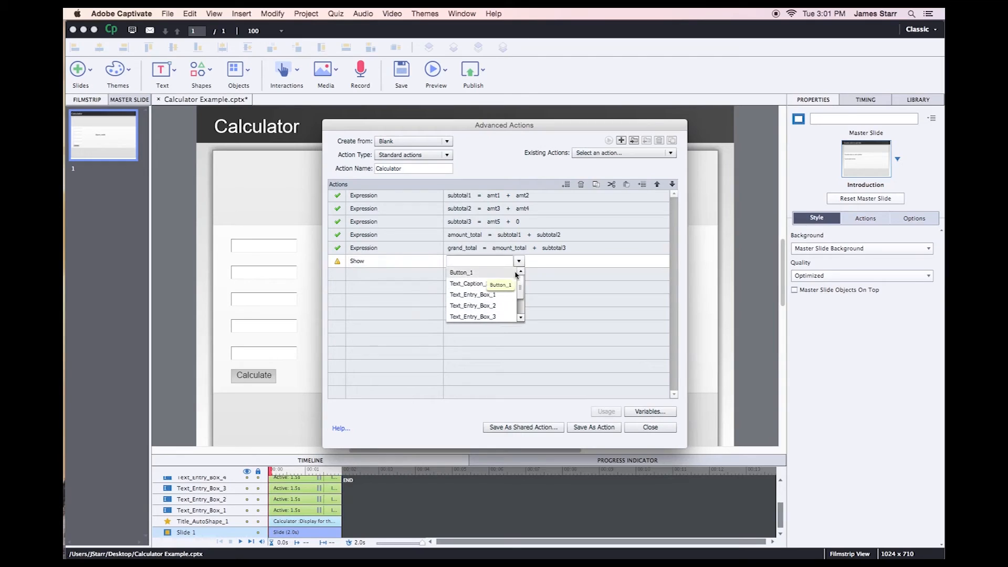
pyautogui.moveTo(519, 281)
pyautogui.mouseDown()
pyautogui.moveTo(520, 303)
pyautogui.moveTo(518, 269)
pyautogui.moveTo(518, 308)
pyautogui.moveTo(518, 270)
pyautogui.mouseUp()
pyautogui.click(349, 288)
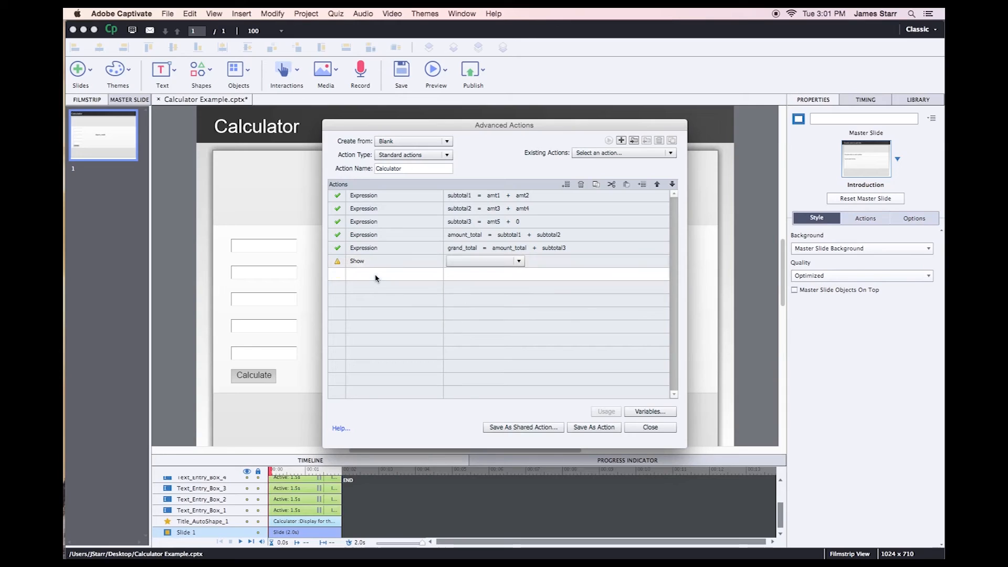
pyautogui.click(361, 264)
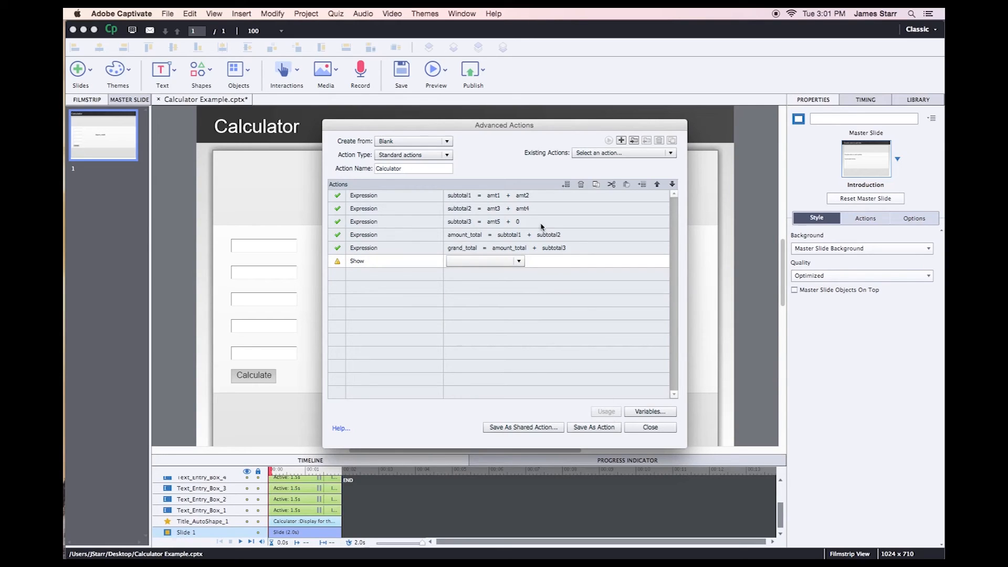
pyautogui.click(581, 186)
# - Save the five expressions as the Calculator action and close the Advanced Actions dialog
pyautogui.click(594, 426)
pyautogui.click(532, 301)
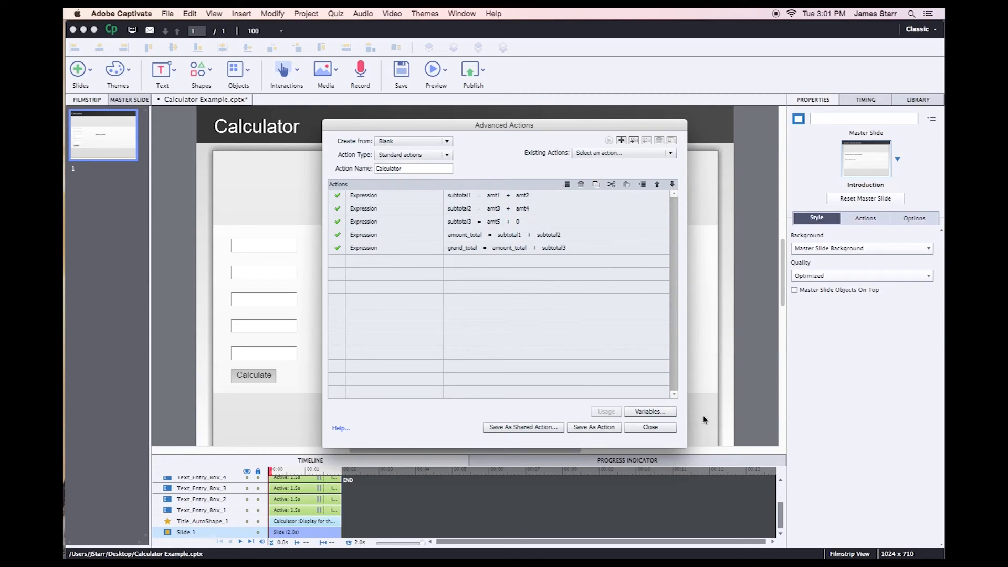
pyautogui.click(649, 427)
# - Rename the $$grand_total$$ text caption as total
pyautogui.click(466, 292)
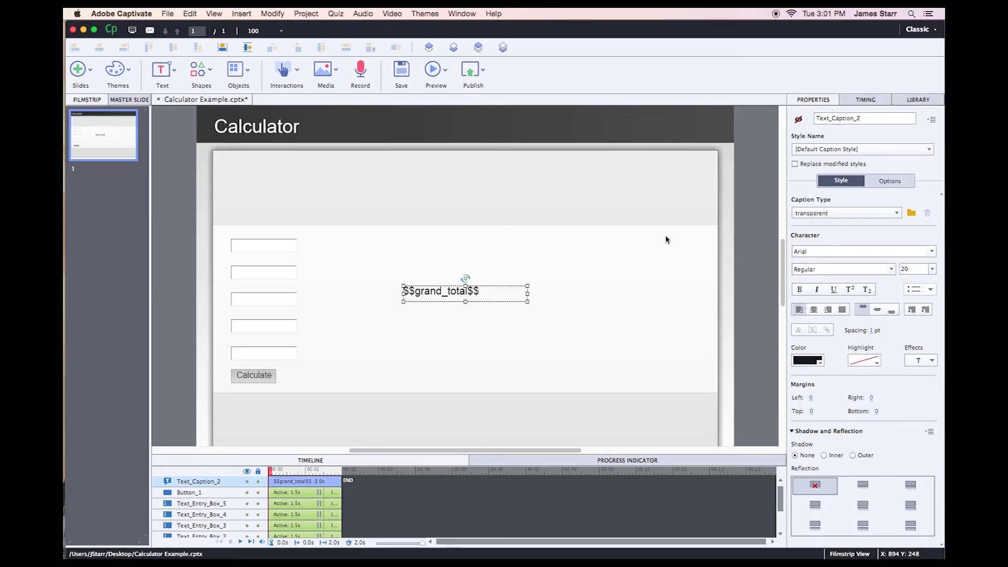
pyautogui.click(873, 119)
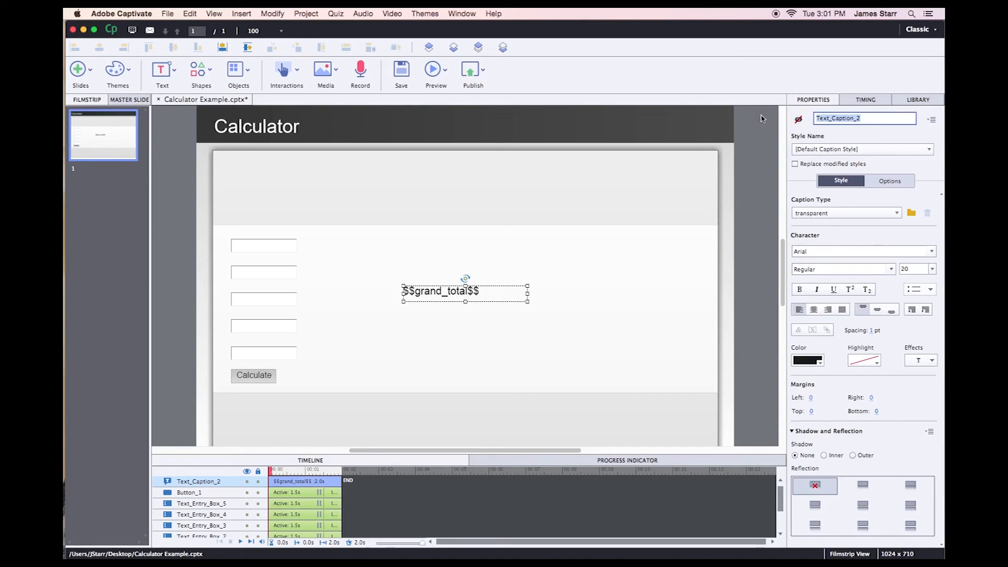
pyautogui.write('total')
pyautogui.press('Return')
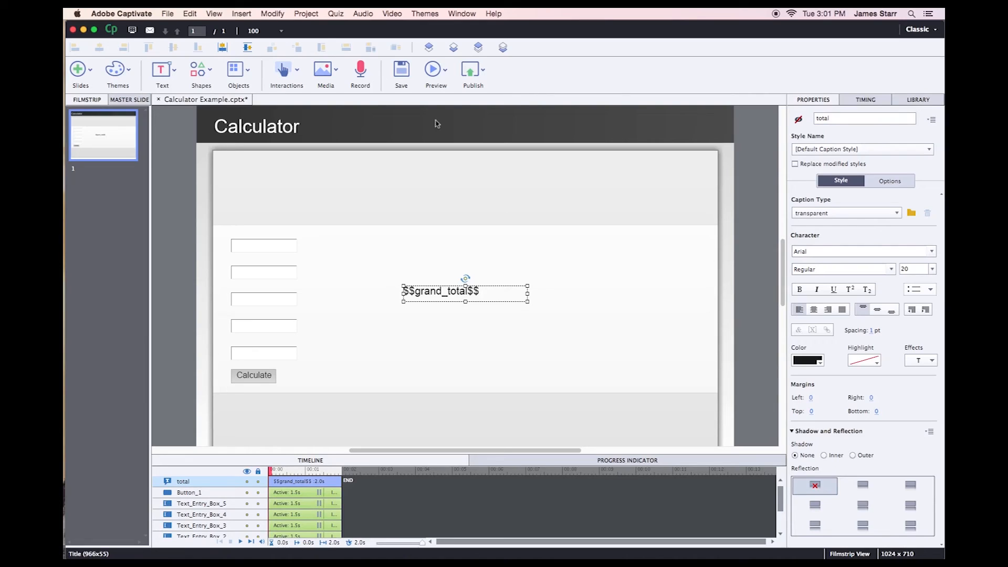
# - Add a Show line for the total caption after the five expressions in the existing Calculator advanced action
pyautogui.click(306, 13)
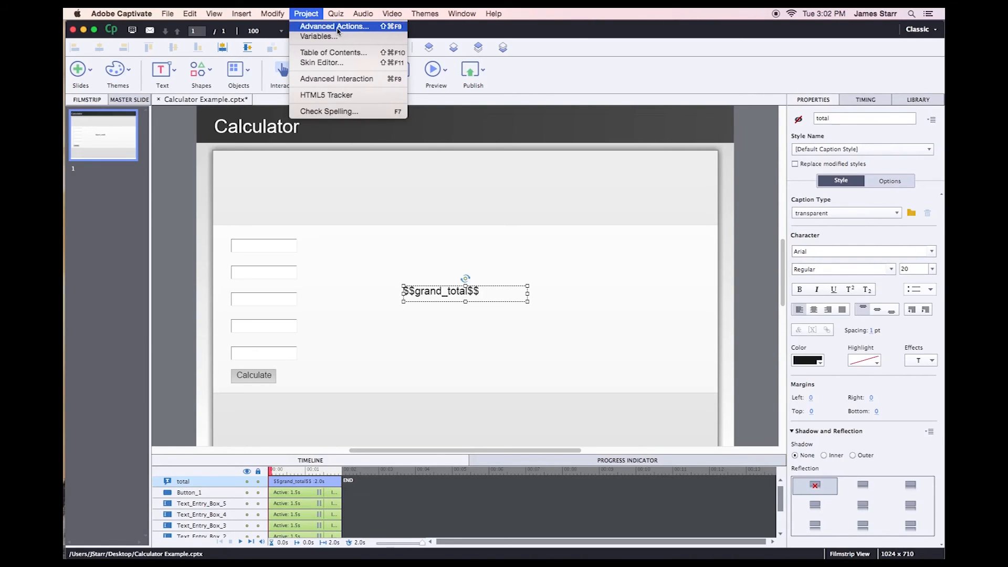
pyautogui.click(338, 28)
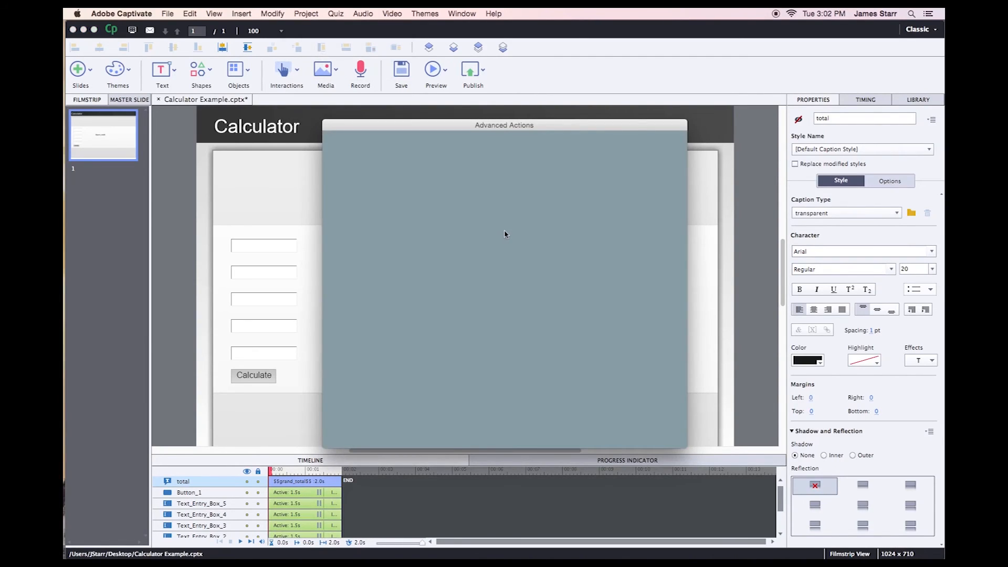
pyautogui.click(629, 153)
pyautogui.click(609, 165)
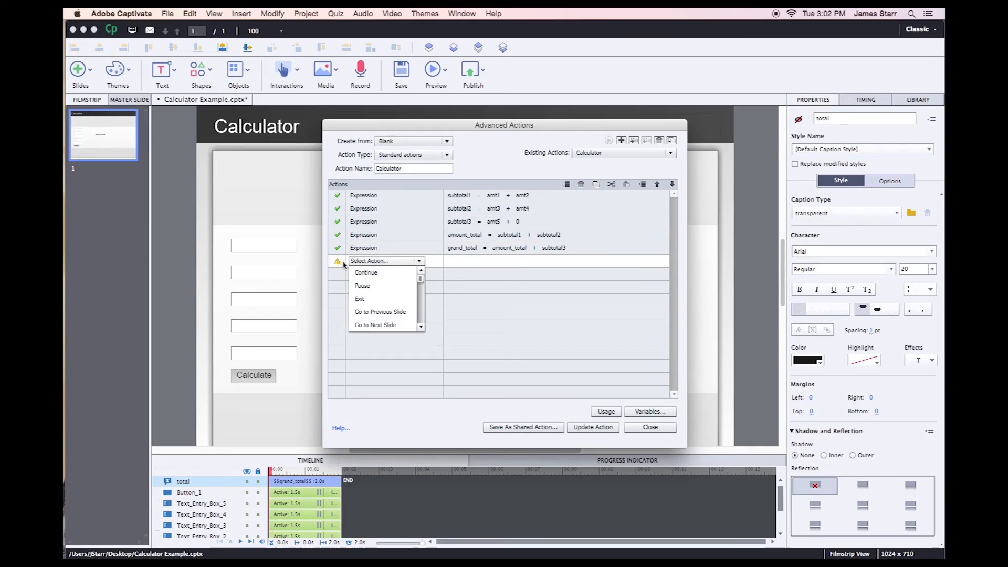
pyautogui.press('s')
pyautogui.click(383, 286)
pyautogui.moveTo(520, 279); pyautogui.dragTo(518, 306)
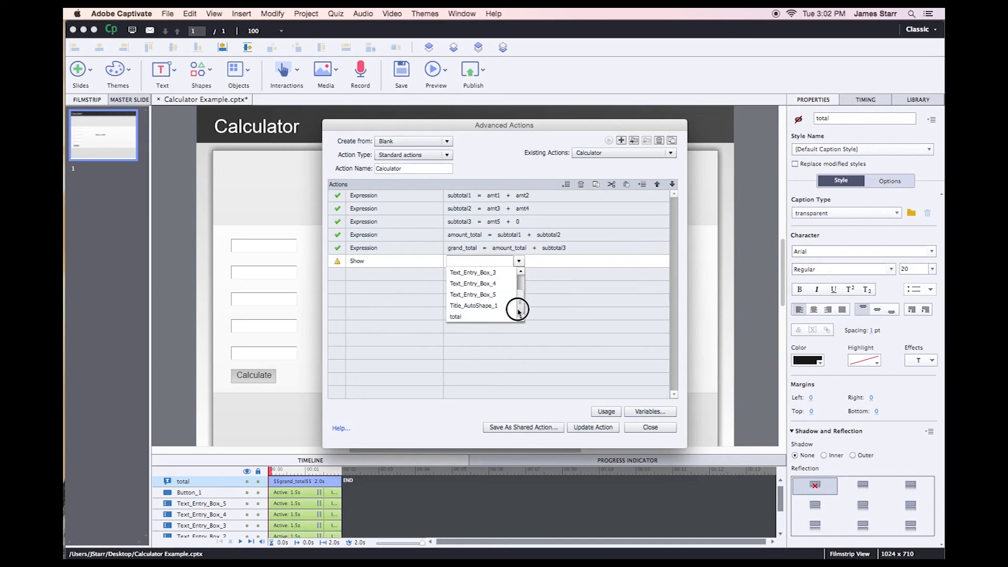
pyautogui.click(456, 316)
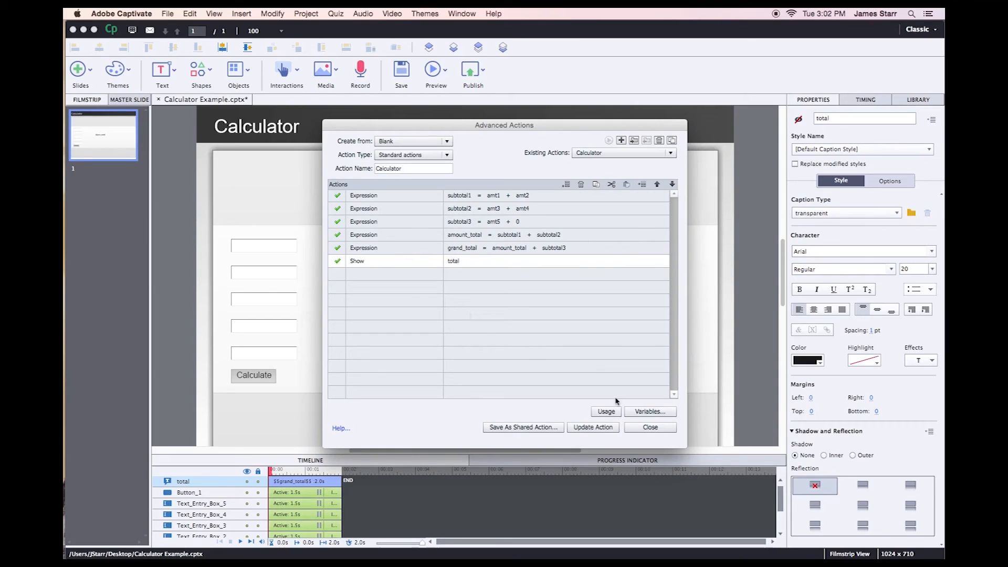
# - Update the Calculator action with the added Show line and close the Advanced Actions dialog
pyautogui.click(590, 426)
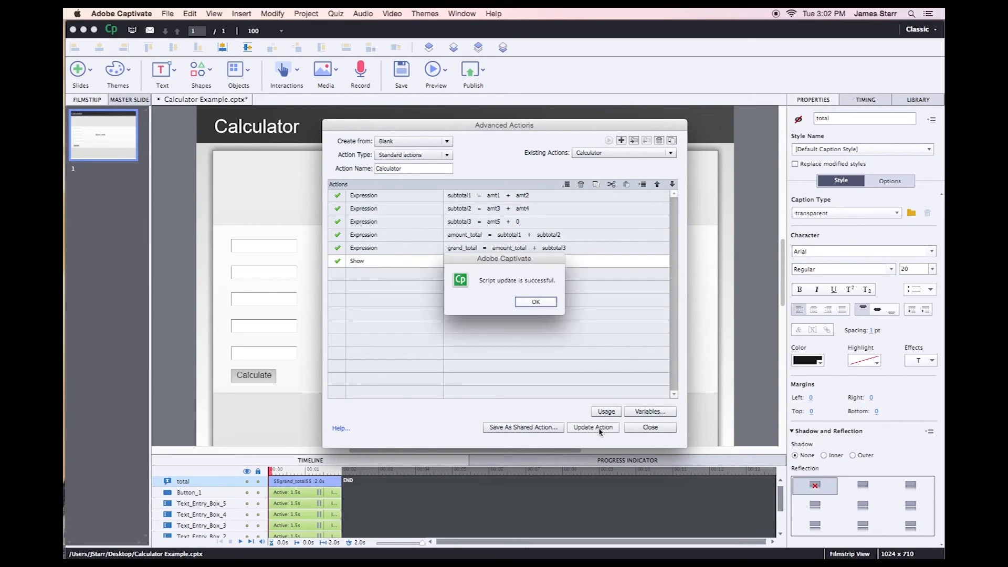
pyautogui.click(538, 302)
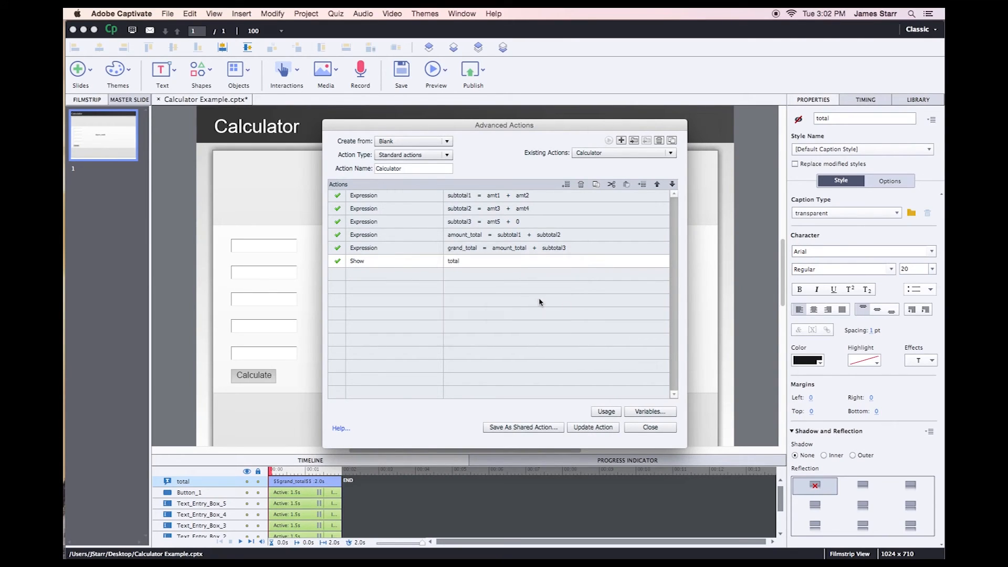
pyautogui.click(658, 428)
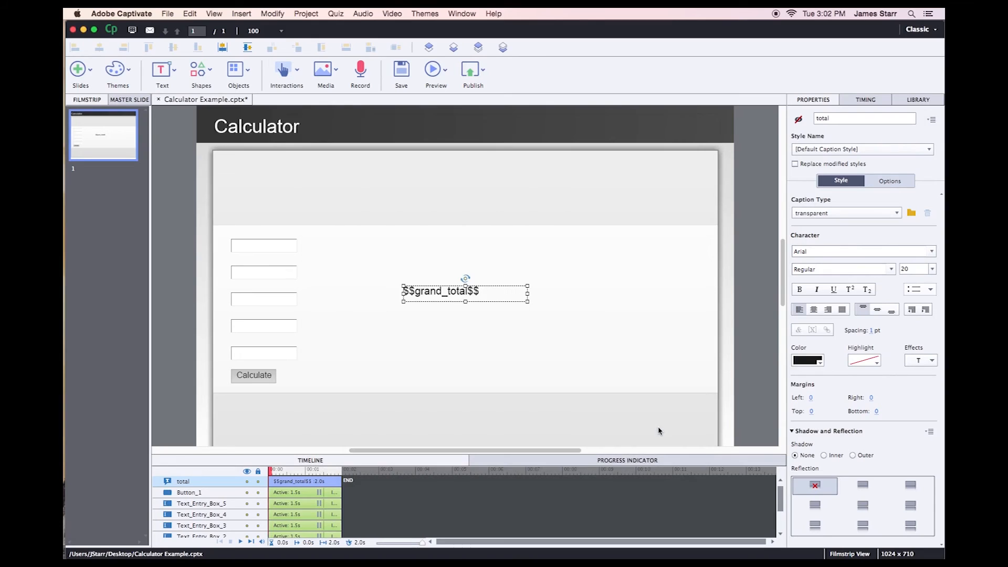
# - Preview the project, test Calculate with 1 entered in each of the five text entry boxes, and close the preview
pyautogui.click(456, 342)
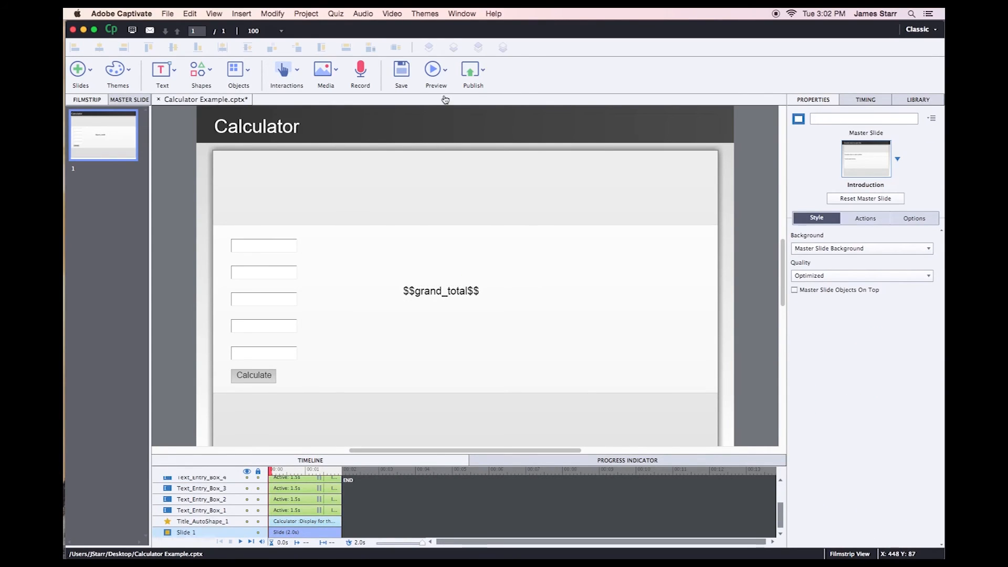
pyautogui.click(435, 72)
pyautogui.click(467, 128)
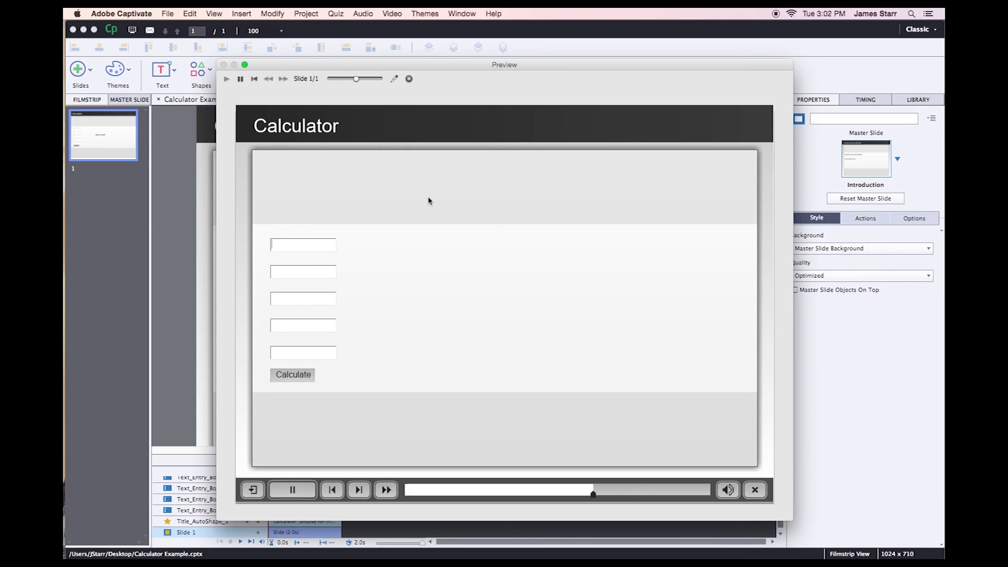
pyautogui.write('11')
pyautogui.click(301, 301)
pyautogui.write('1')
pyautogui.click(293, 327)
pyautogui.write('11')
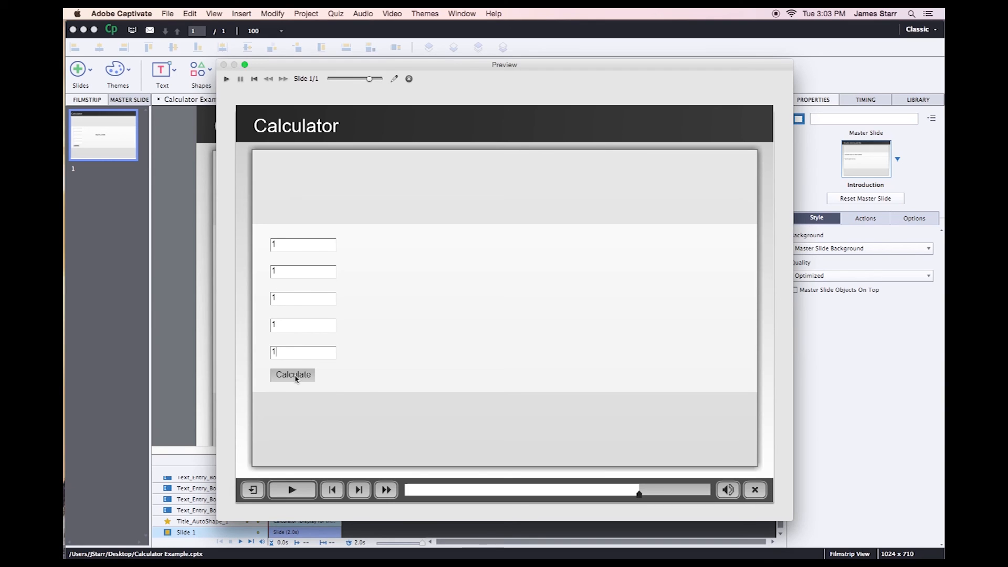
pyautogui.click(293, 375)
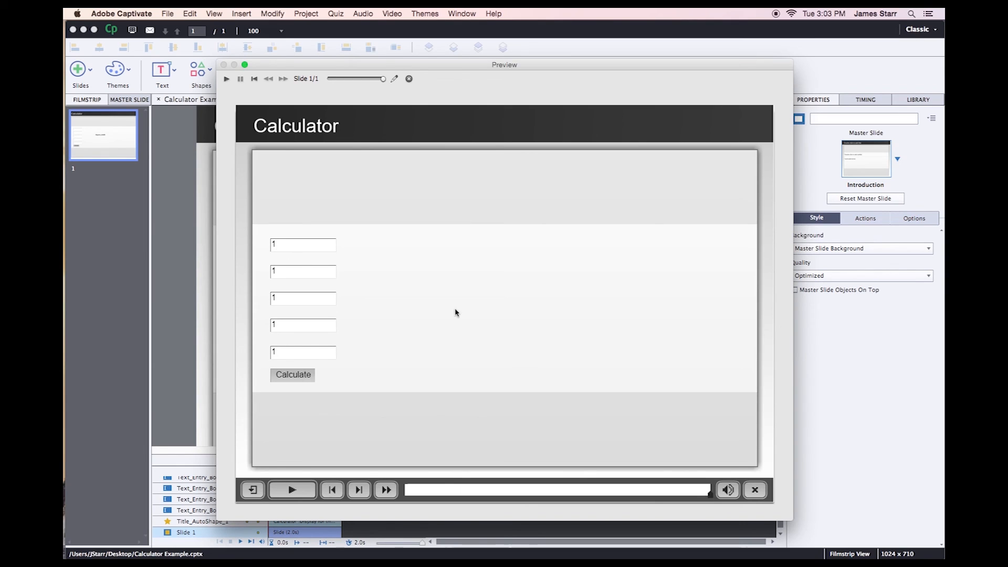
pyautogui.click(409, 79)
# - Set the Calculate button's On Success action to Execute Advanced Actions with the Calculator script
pyautogui.click(264, 375)
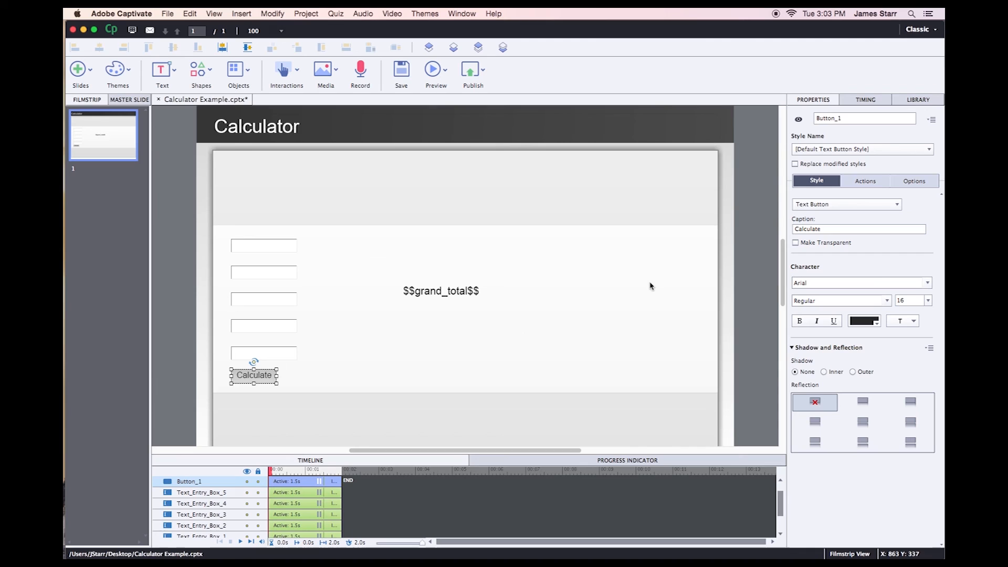
pyautogui.click(862, 182)
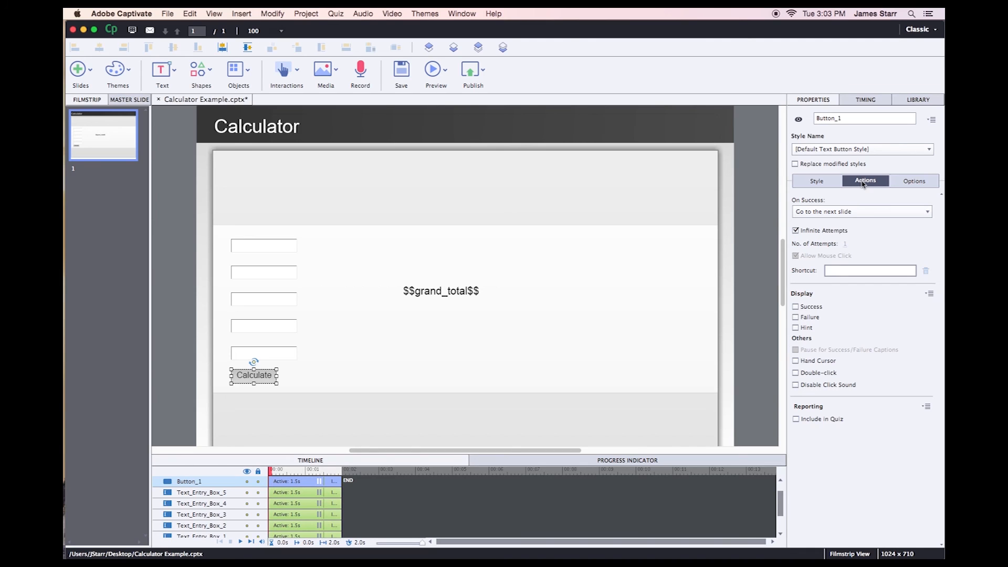
pyautogui.click(846, 213)
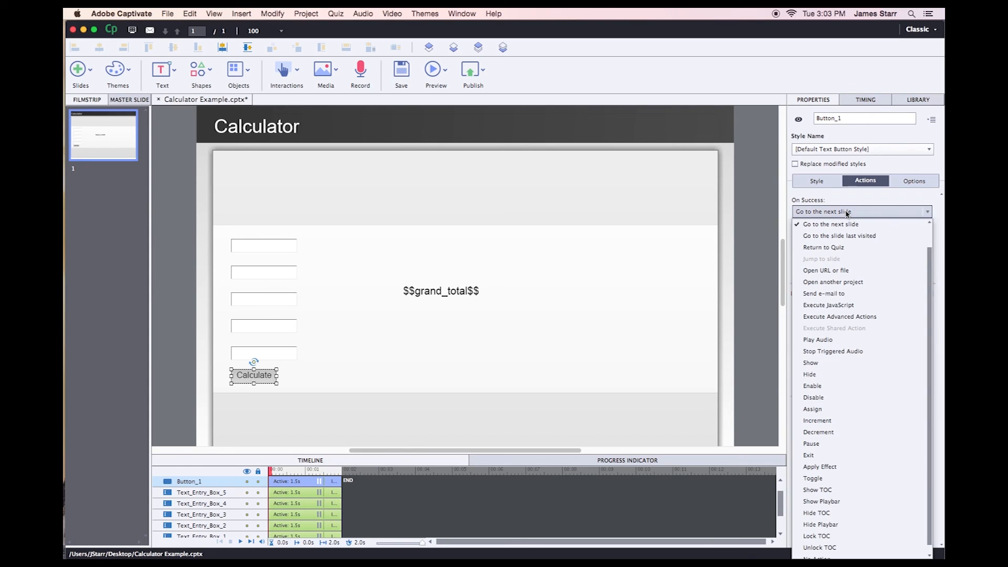
pyautogui.click(839, 316)
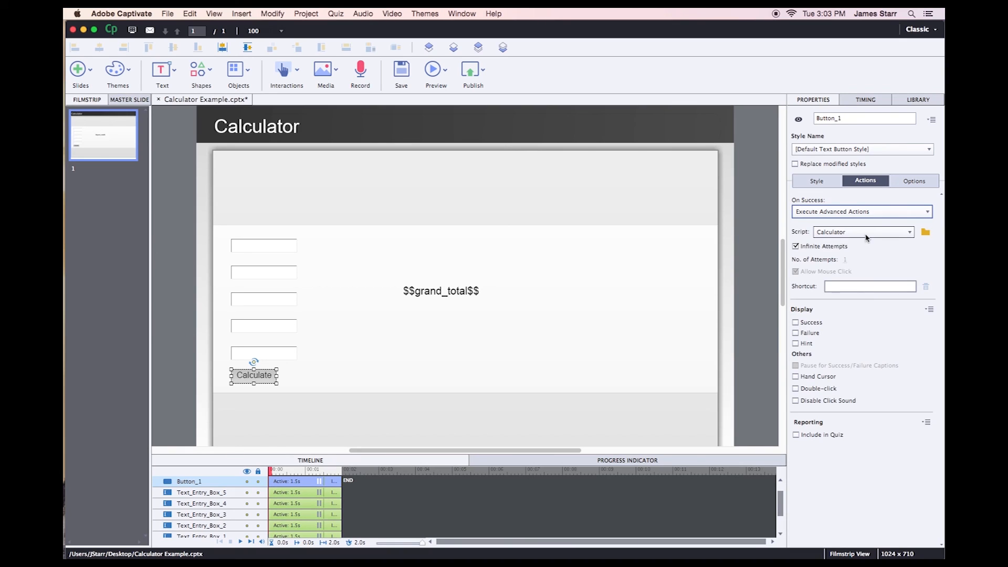
pyautogui.click(564, 322)
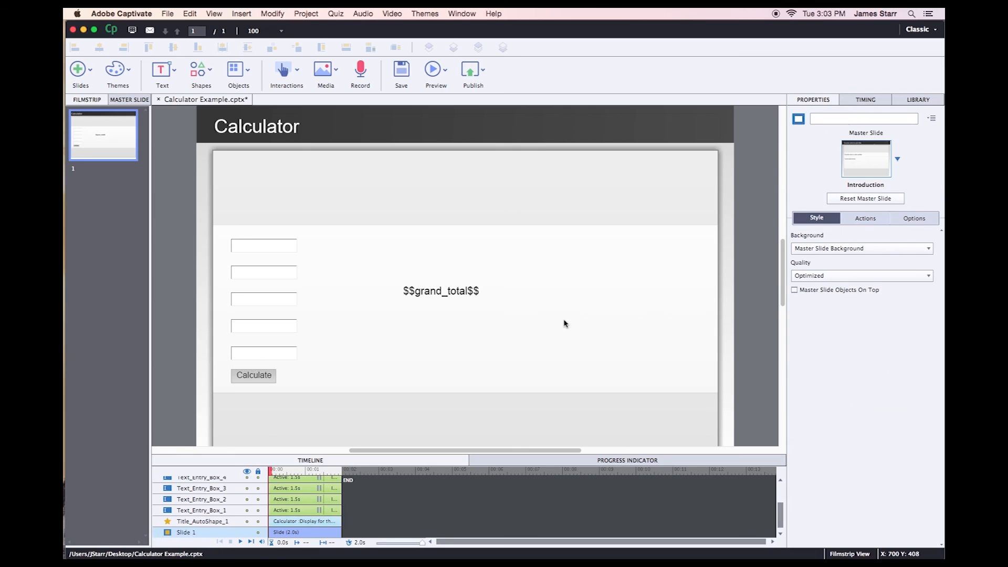
# - Preview the project again and calculate the total with 1 entered in each of the five text entry boxes
pyautogui.click(433, 69)
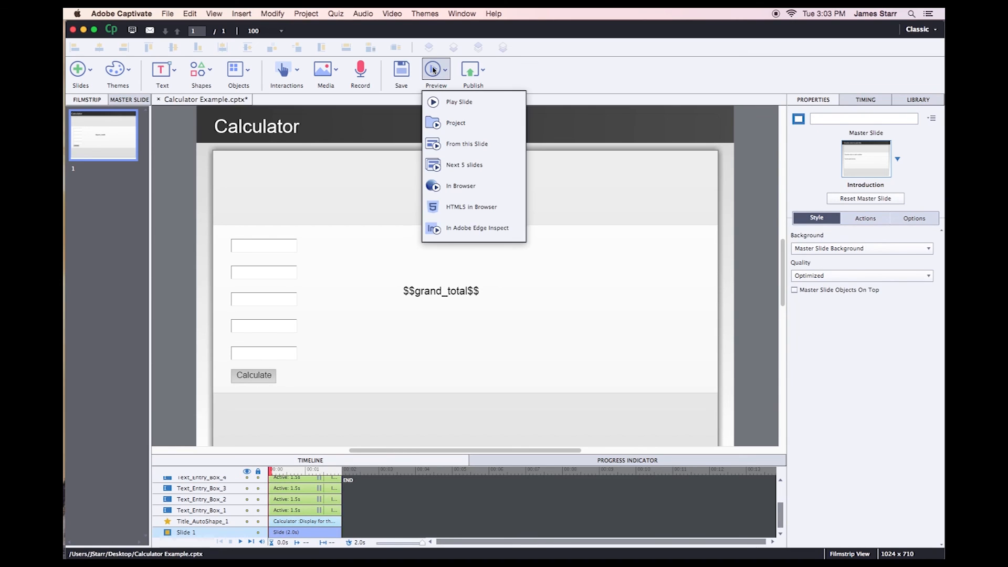
pyautogui.click(468, 125)
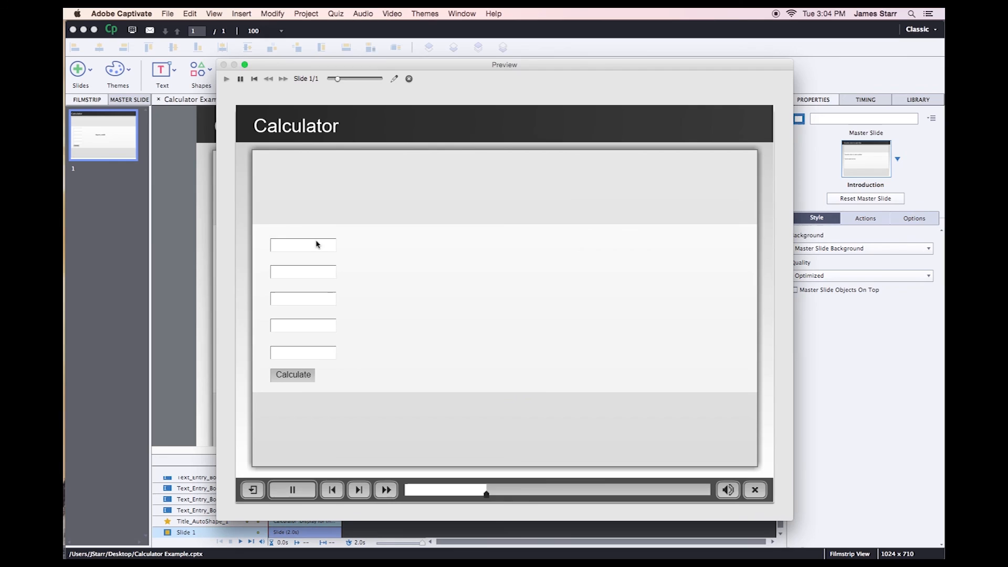
pyautogui.write('1')
pyautogui.click(295, 272)
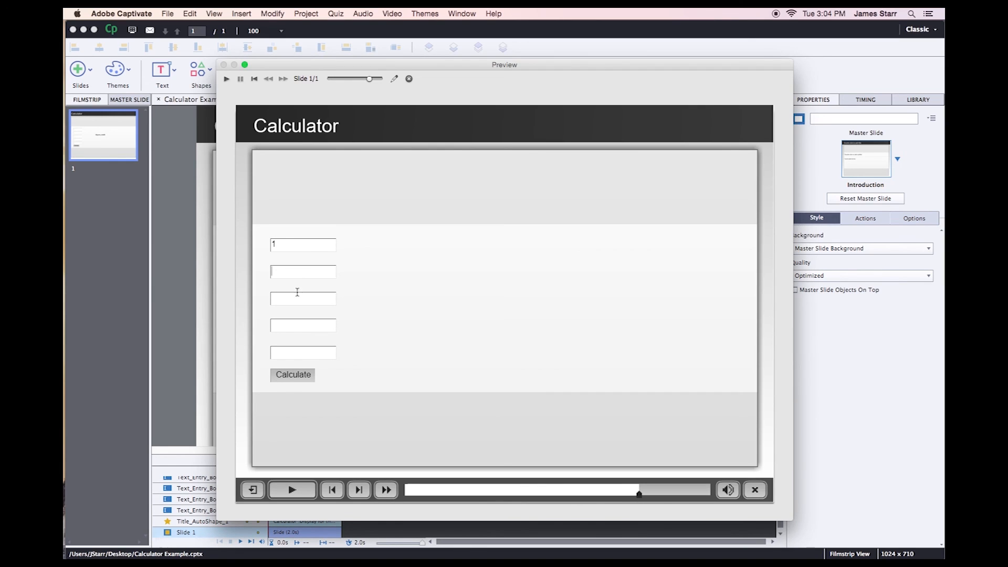
pyautogui.write('11')
pyautogui.click(295, 328)
pyautogui.write('1')
pyautogui.click(300, 355)
pyautogui.write('1')
pyautogui.click(290, 377)
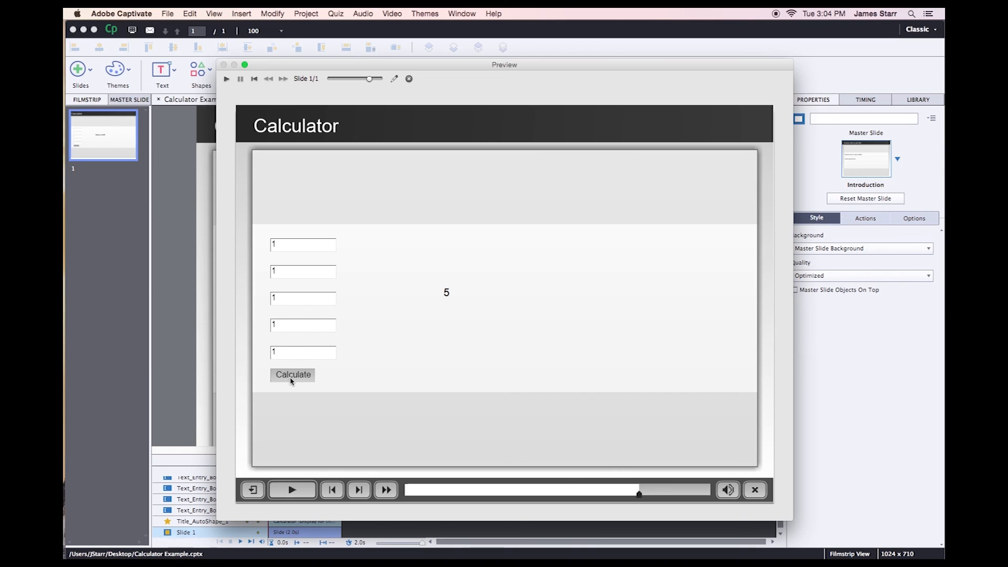